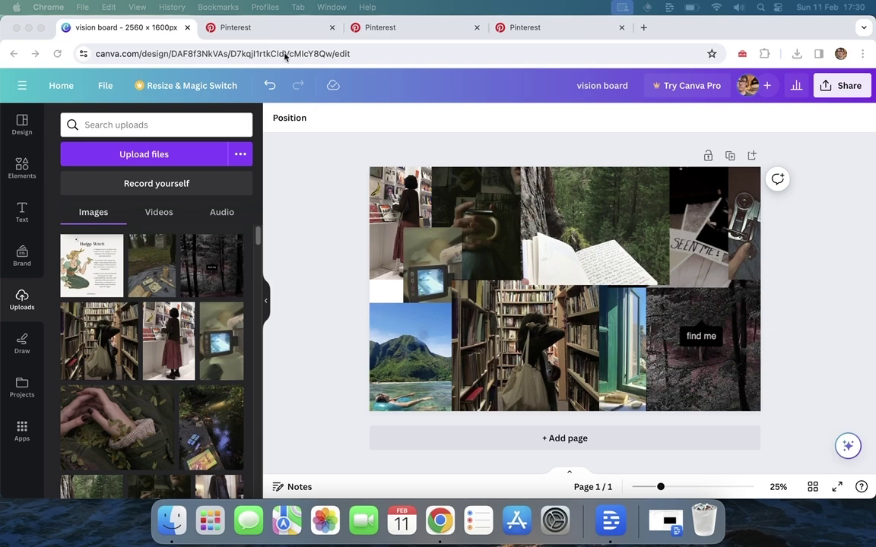
Look over the travel aesthetic, camcorder and reading aesthetic Pinterest boards, then return to Canva
click(262, 28)
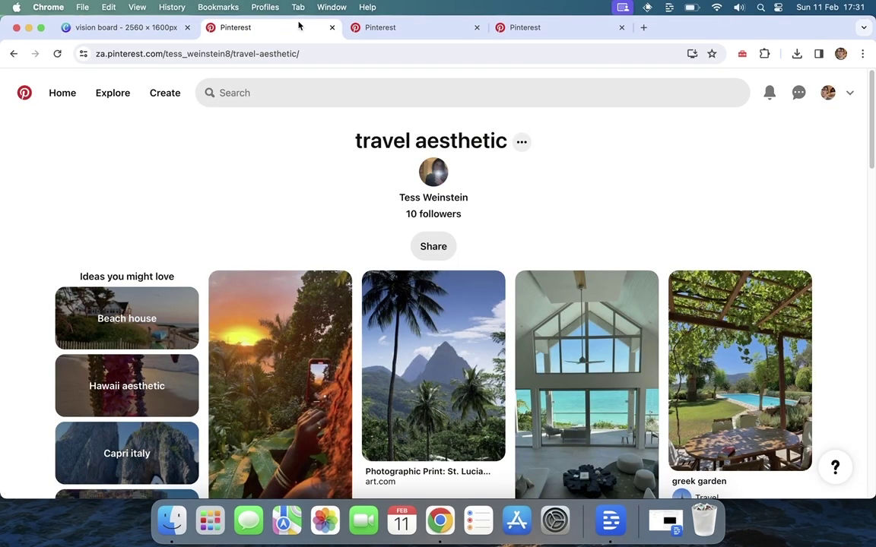
click(424, 30)
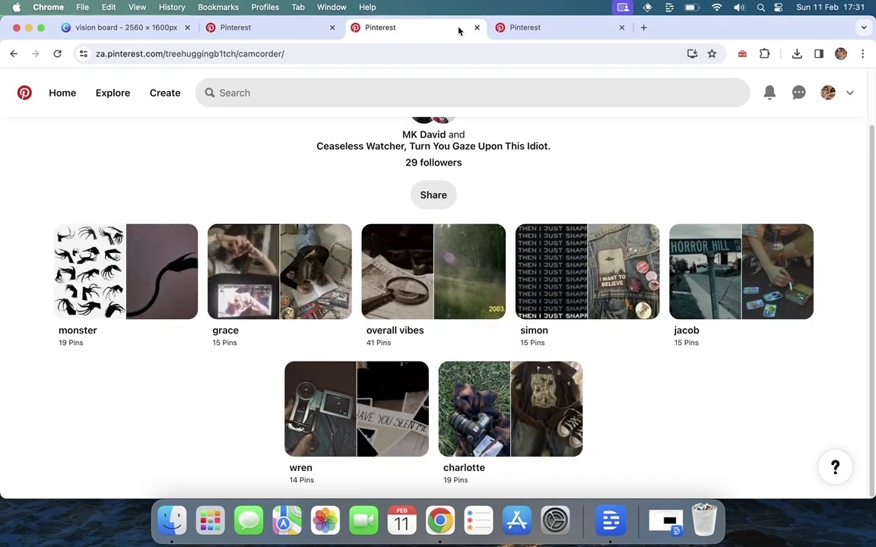
click(525, 29)
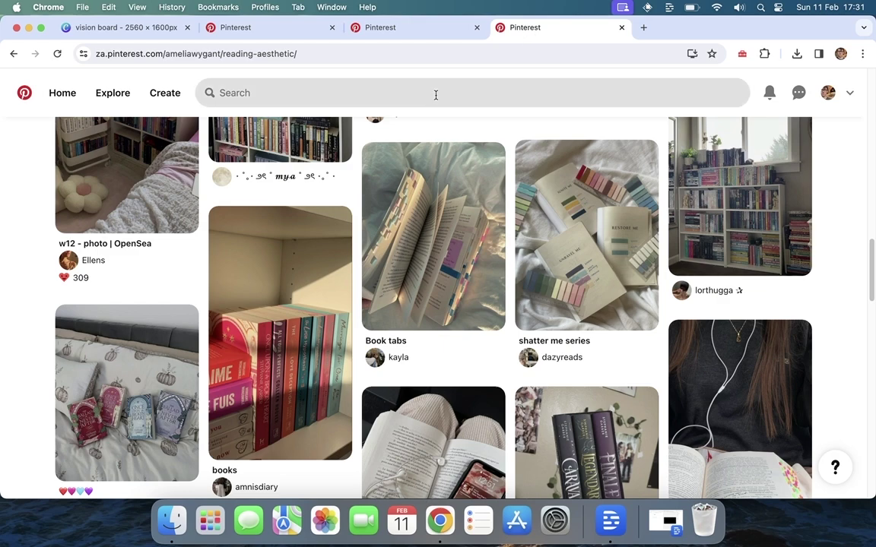
click(162, 29)
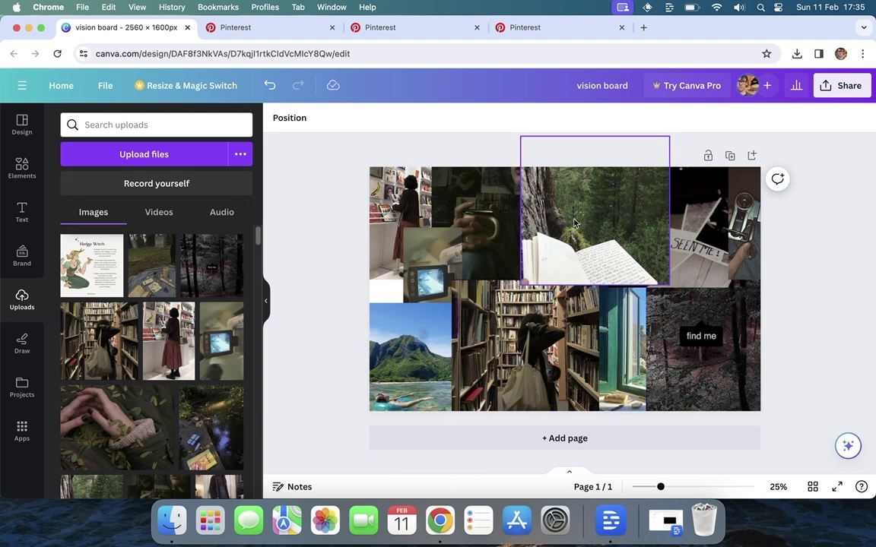
Install the Pin Toolbox extension from pintoolbox.com via its Chrome Web Store listing
click(642, 30)
text(pintool)
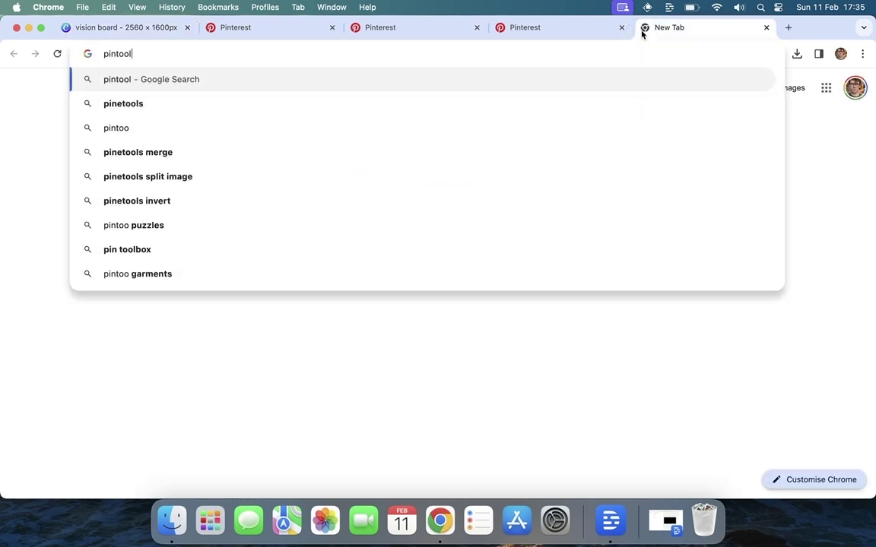
text(box.com)
key(Return)
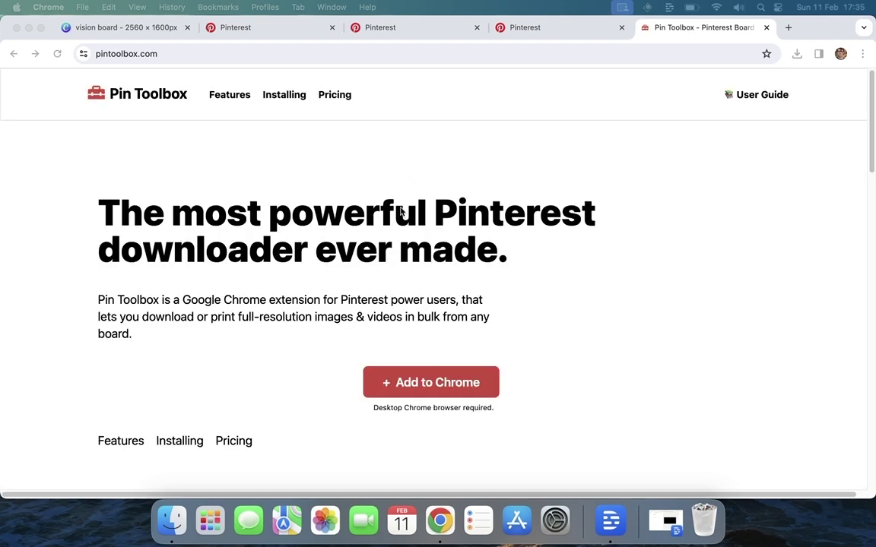
click(370, 381)
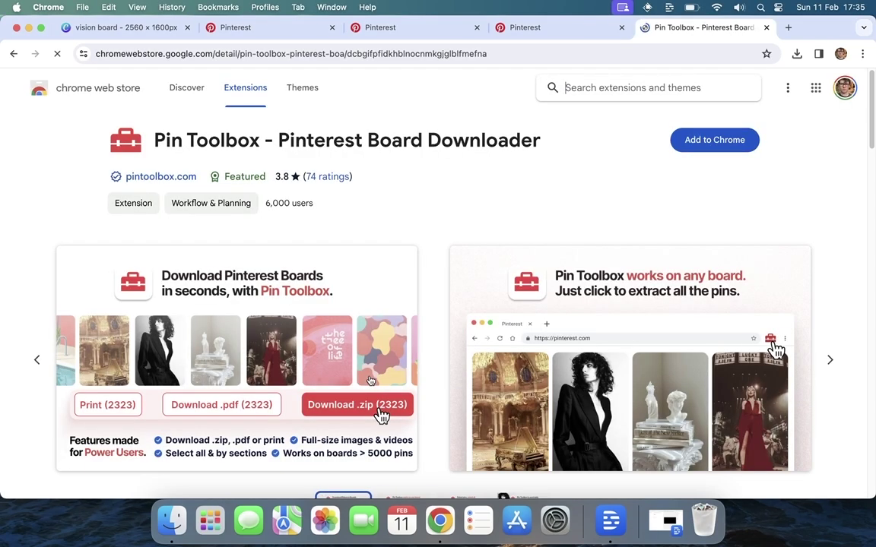
click(719, 141)
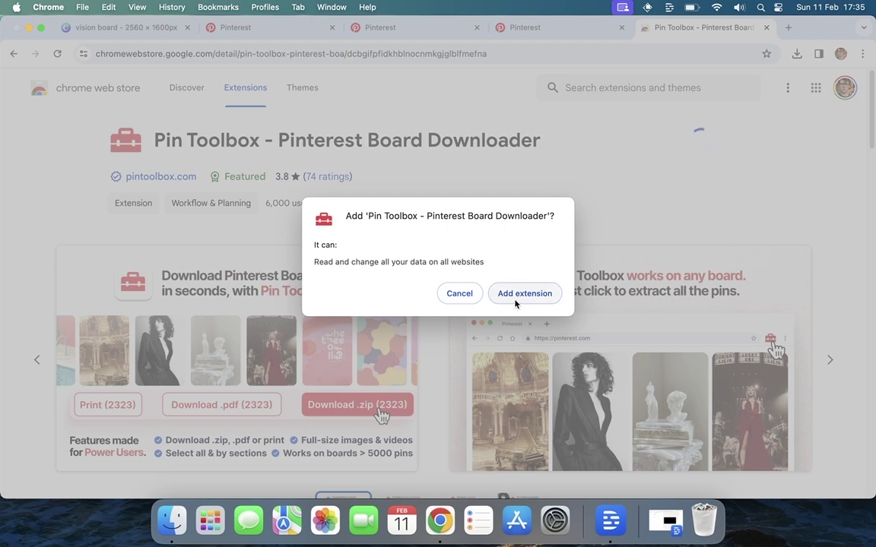
click(519, 295)
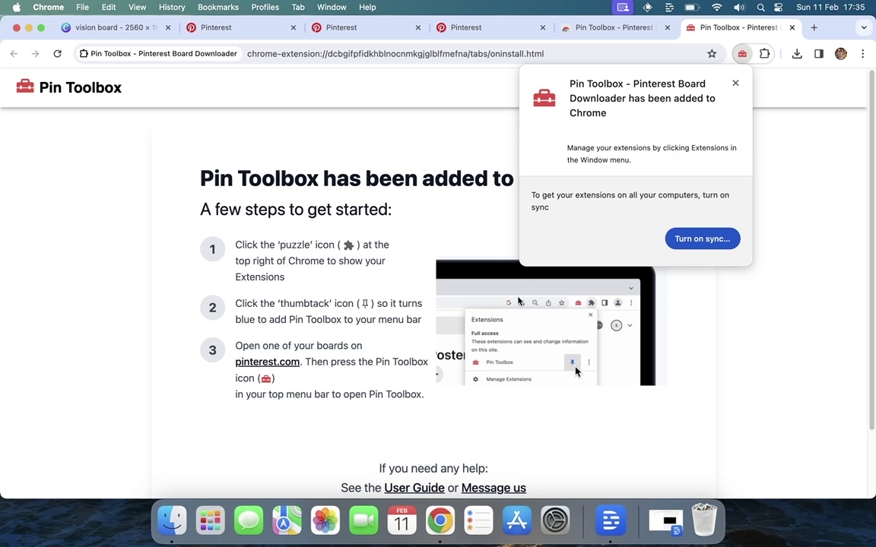
Pin Pin Toolbox to the Chrome toolbar and return to the travel aesthetic board
click(765, 54)
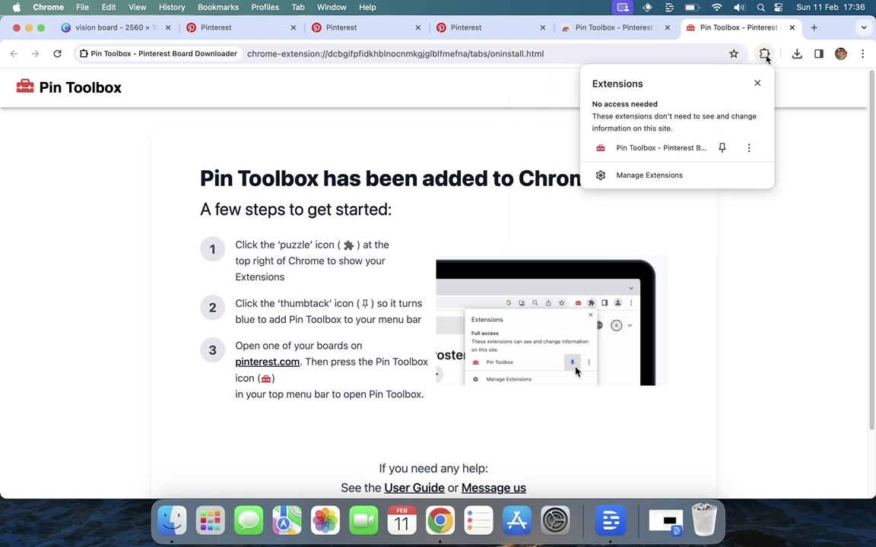
click(722, 148)
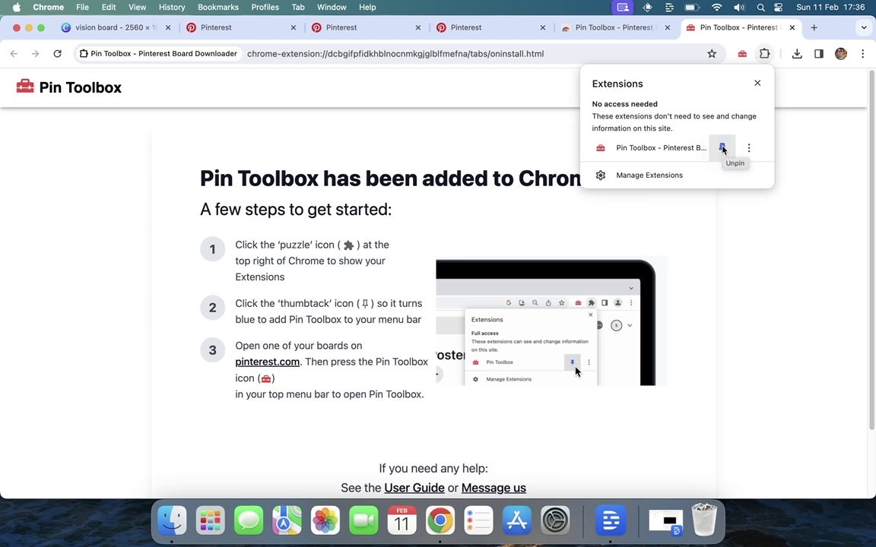
click(246, 35)
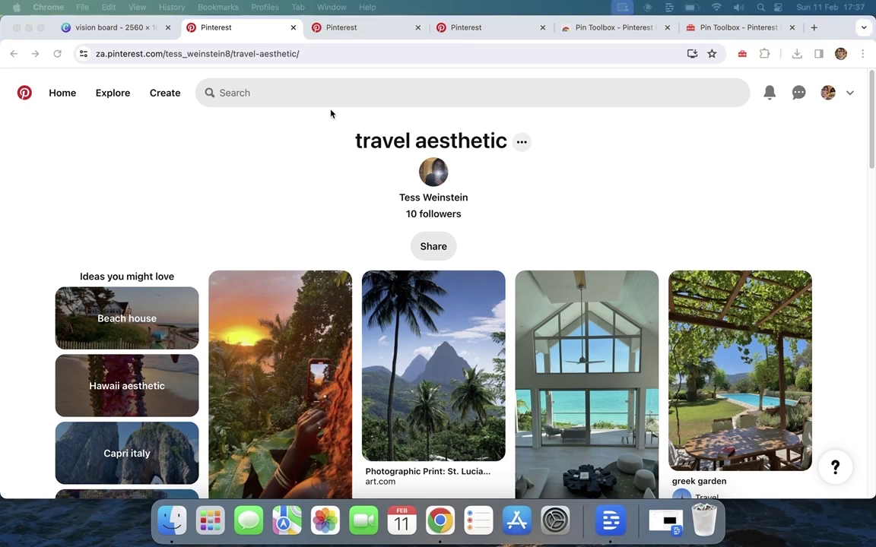
Extract and select all 277 images from the travel aesthetic board with Pin Toolbox
click(346, 32)
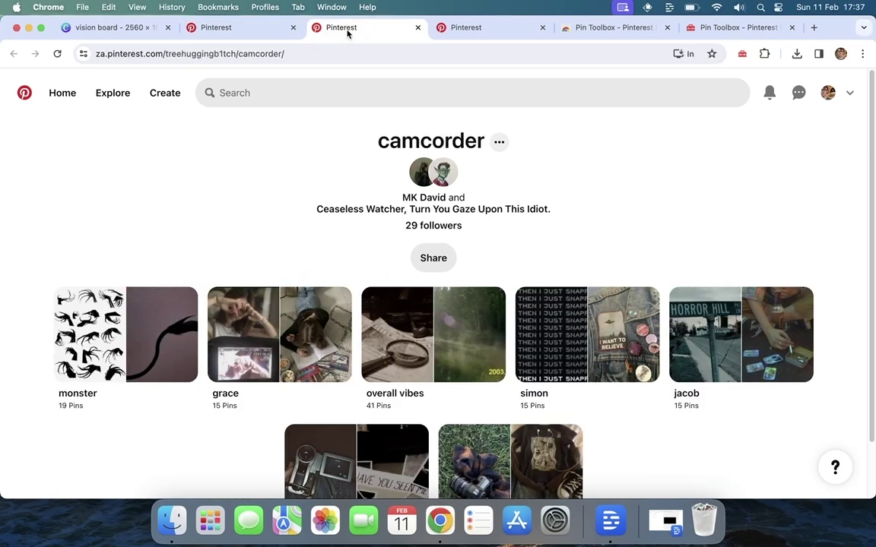
click(506, 31)
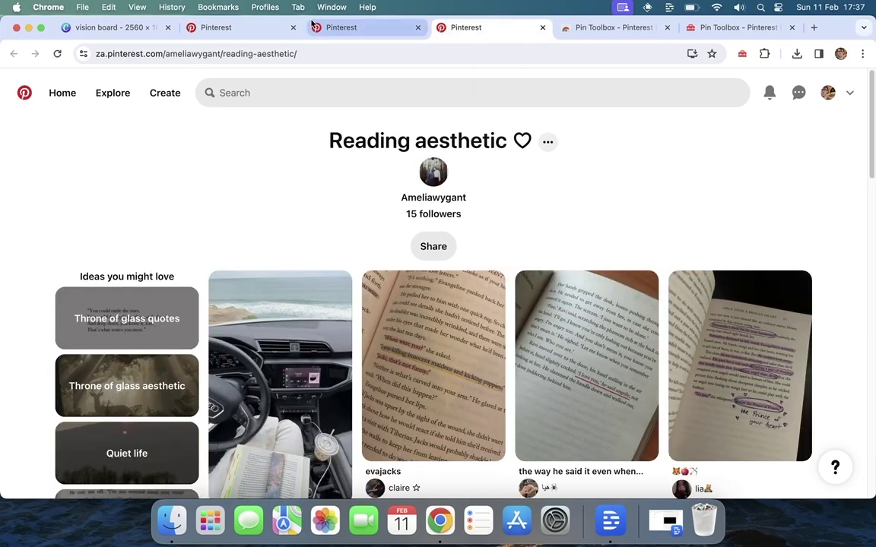
click(242, 31)
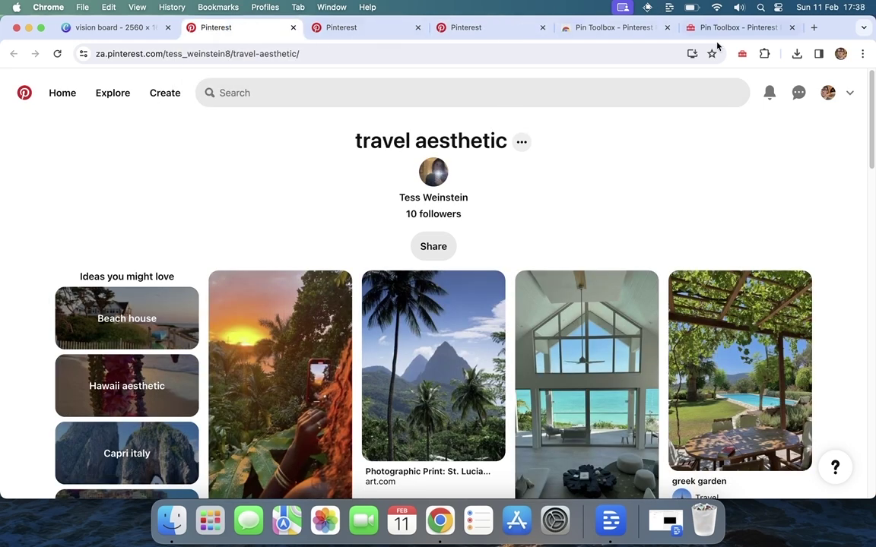
click(743, 55)
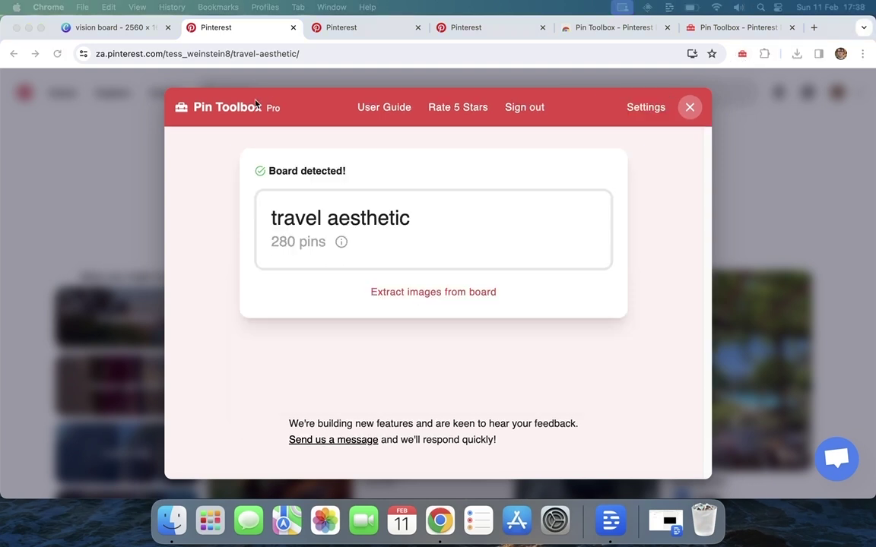
click(408, 293)
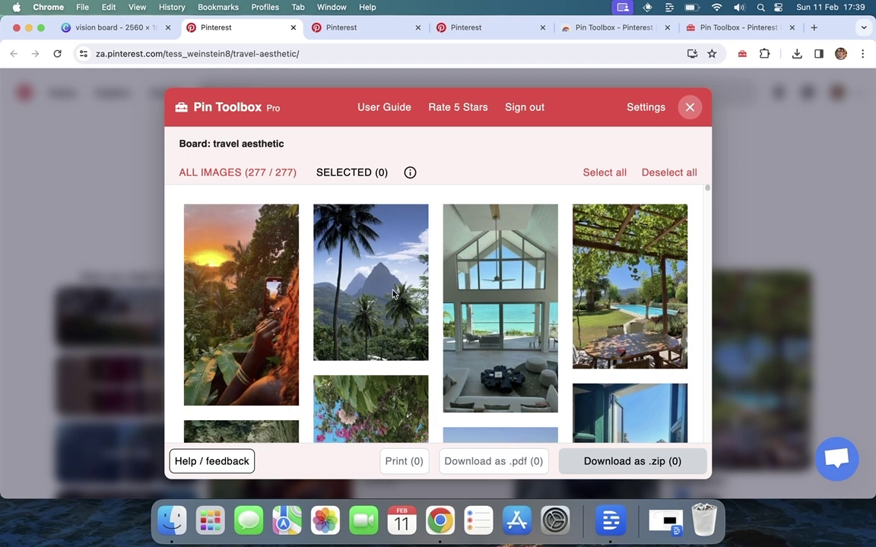
click(617, 173)
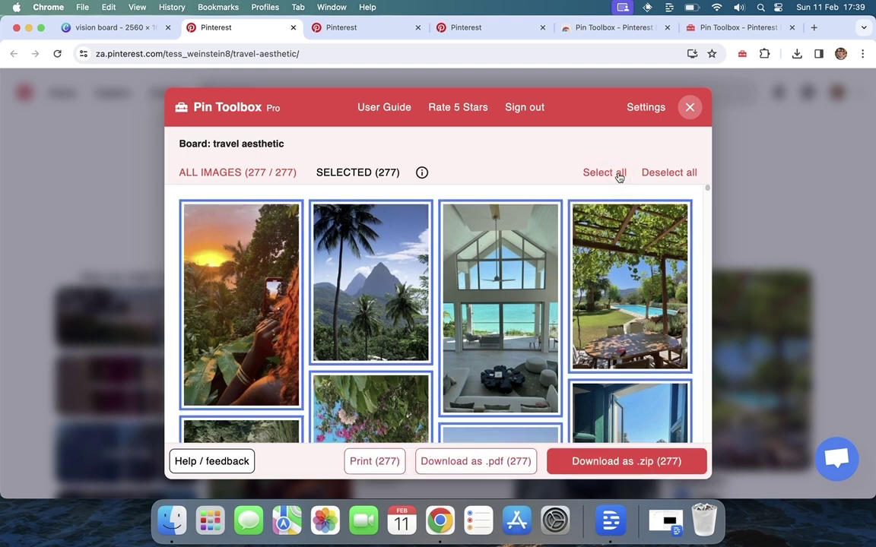
Download the 277 travel aesthetic images as a zip and confirm it in Chrome's downloads
click(456, 463)
click(640, 465)
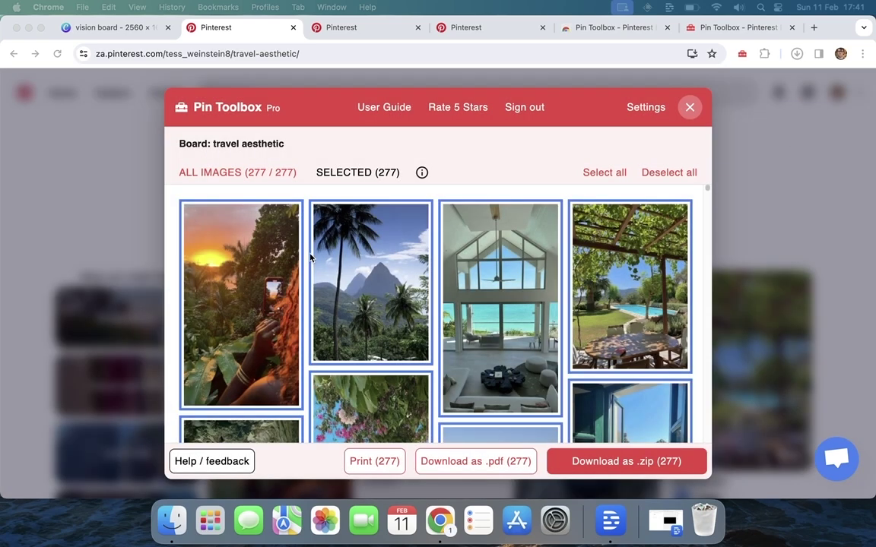
click(796, 53)
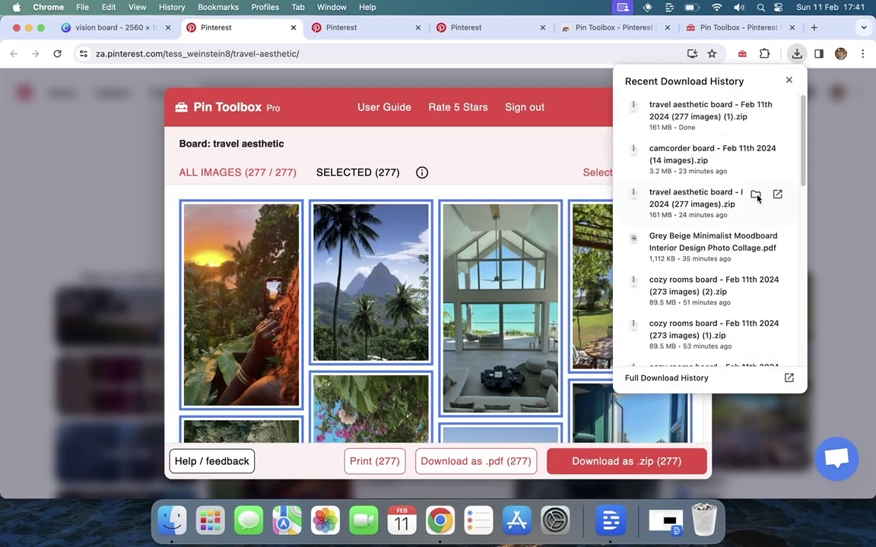
right_click(754, 148)
click(350, 32)
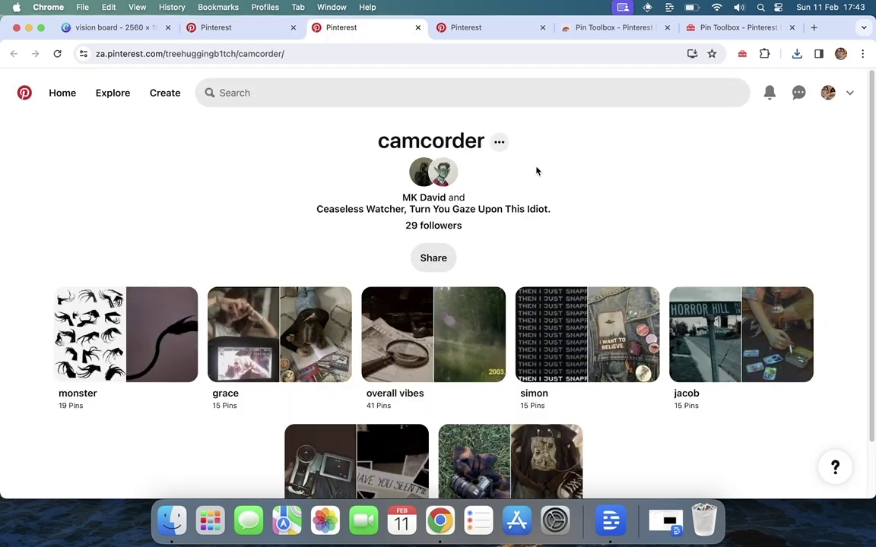
Extract the camcorder board's 138 images in Pin Toolbox and untick All Sections
scroll(536, 171, down, 1)
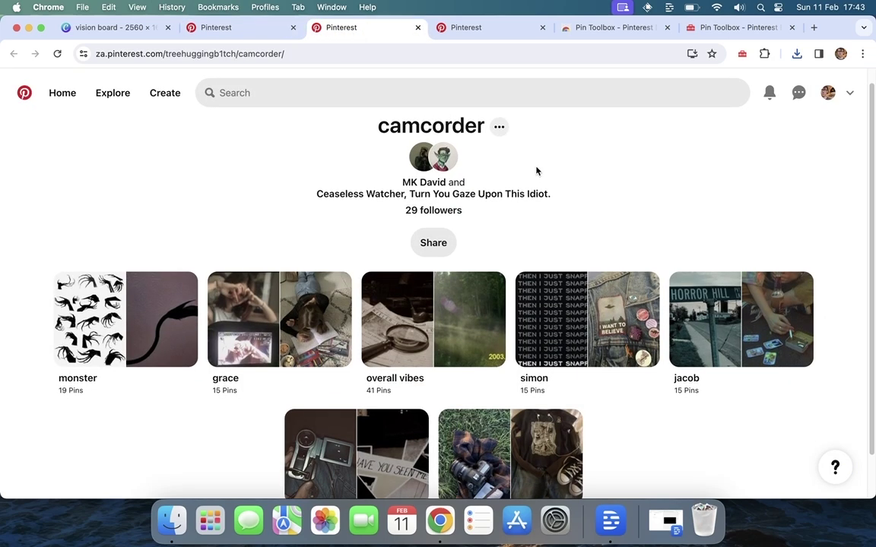
scroll(535, 171, down, 1)
scroll(536, 171, down, 1)
scroll(536, 171, down, 1)
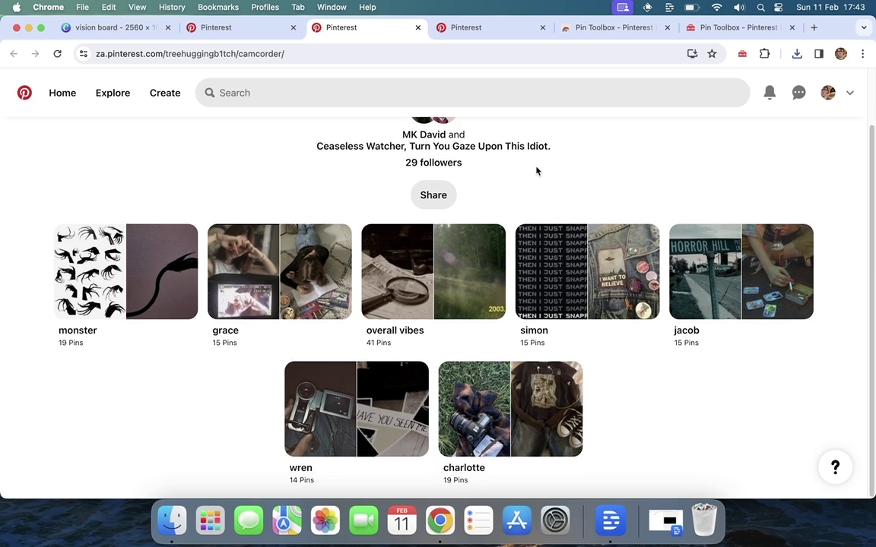
click(741, 54)
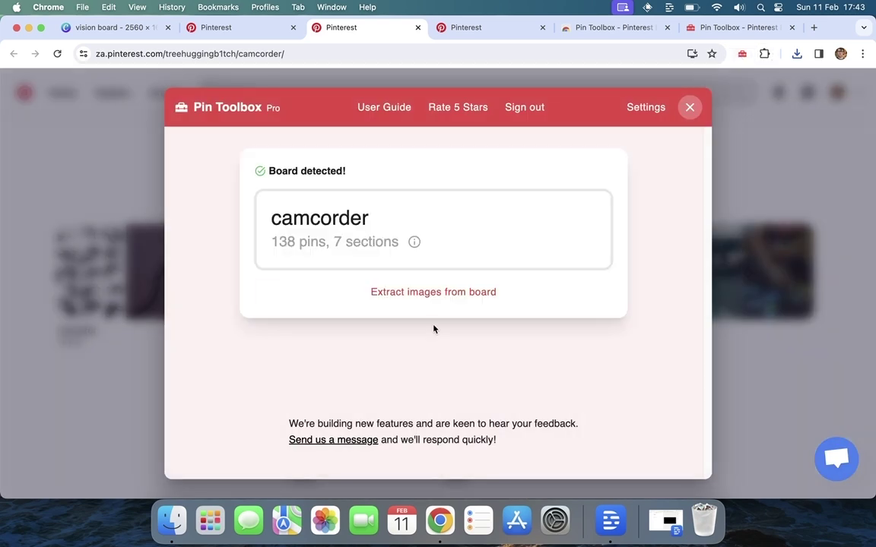
click(421, 293)
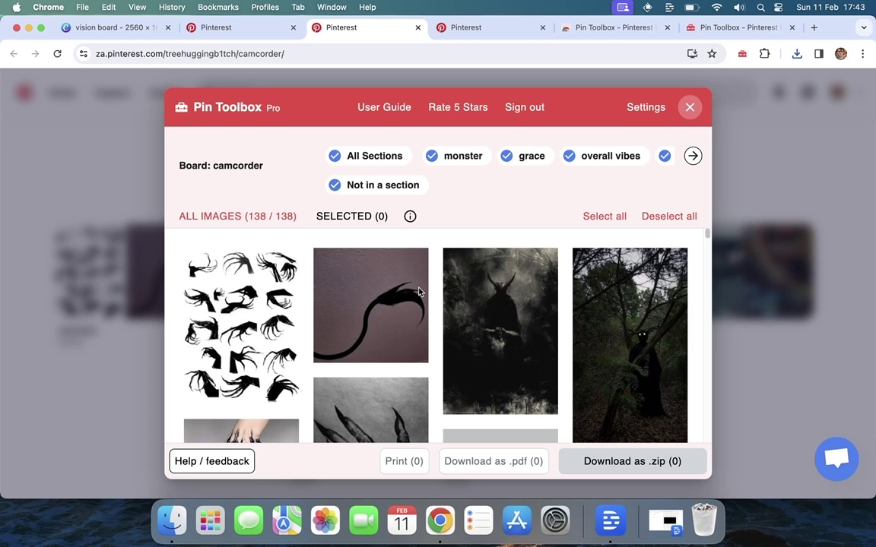
click(335, 156)
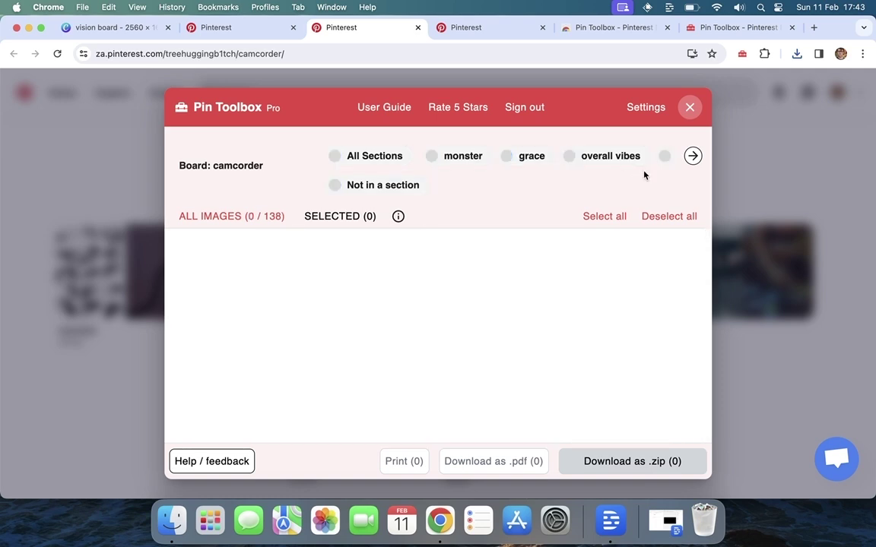
Tick only the wren and simon sections, giving 29 of 138 images, and scroll the grid
click(693, 156)
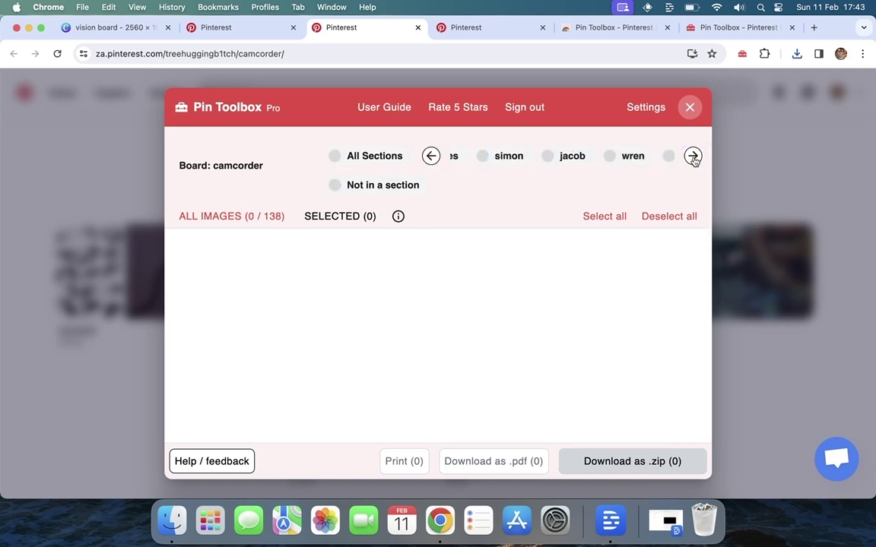
click(609, 156)
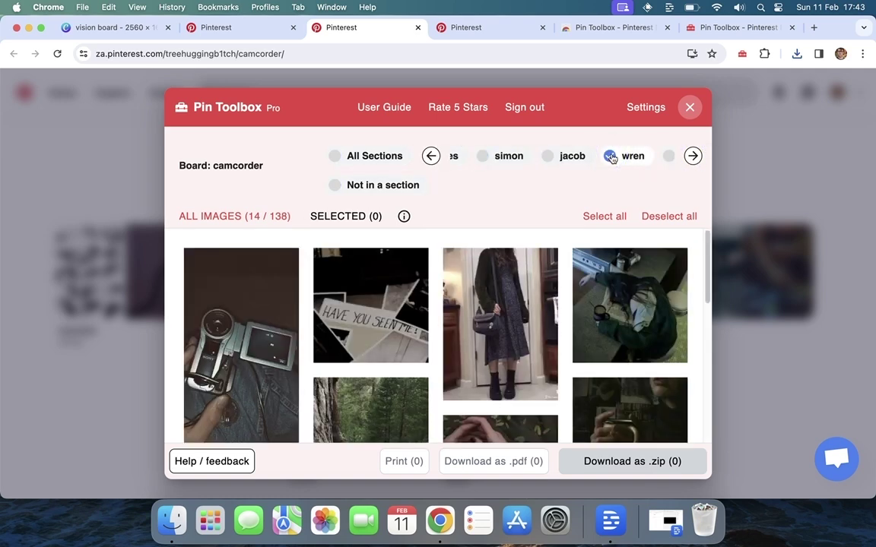
click(500, 160)
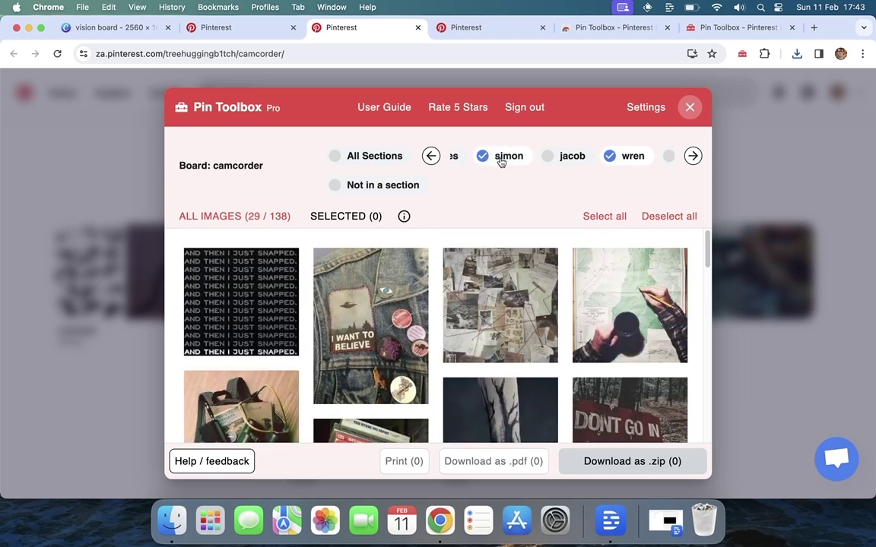
scroll(531, 333, down, 3)
scroll(532, 335, down, 3)
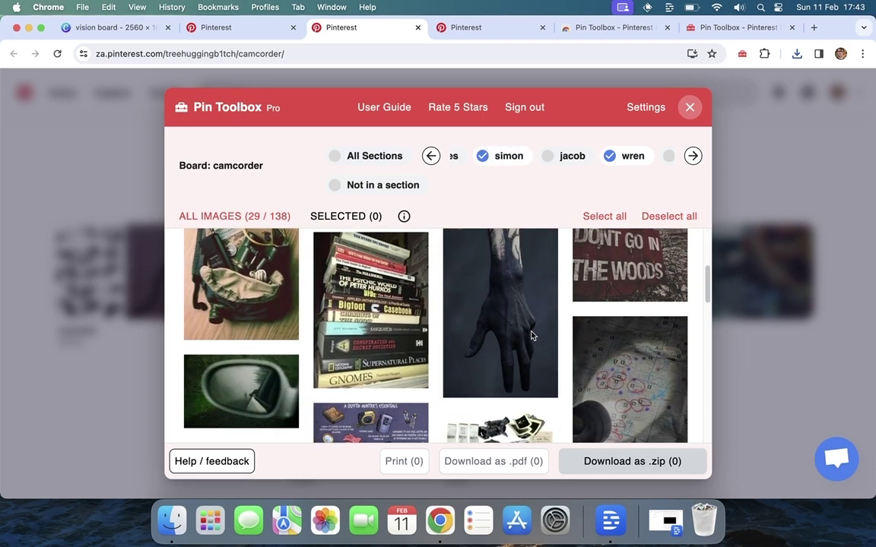
scroll(530, 335, down, 3)
scroll(530, 335, down, 3)
scroll(530, 335, down, 3)
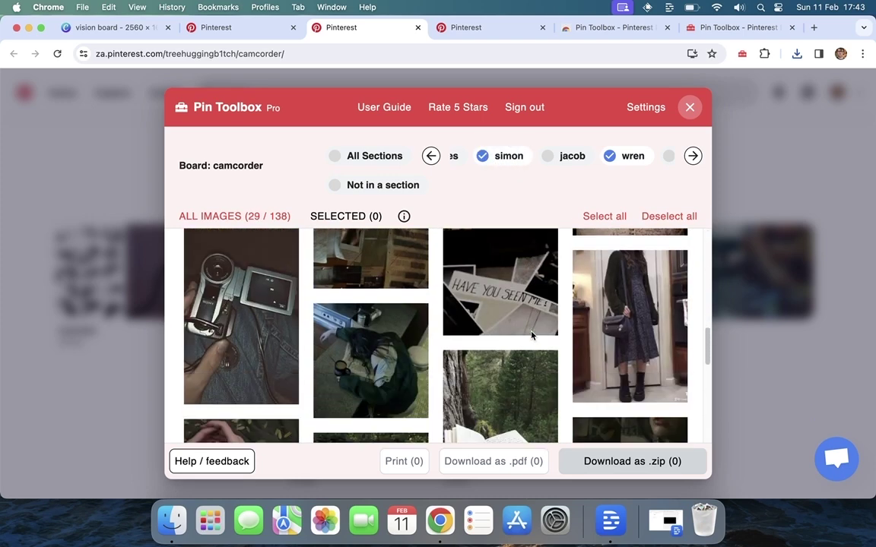
scroll(531, 335, down, 5)
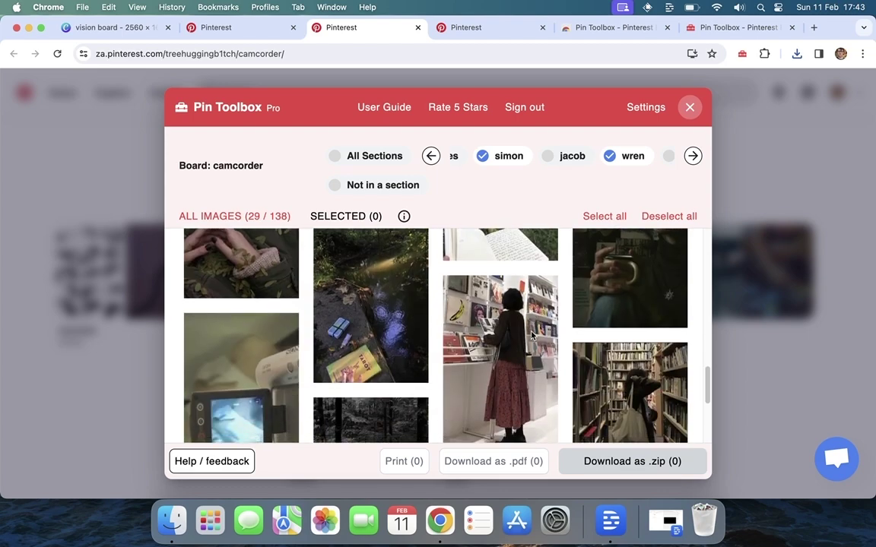
scroll(530, 335, up, 1)
scroll(530, 335, up, 15)
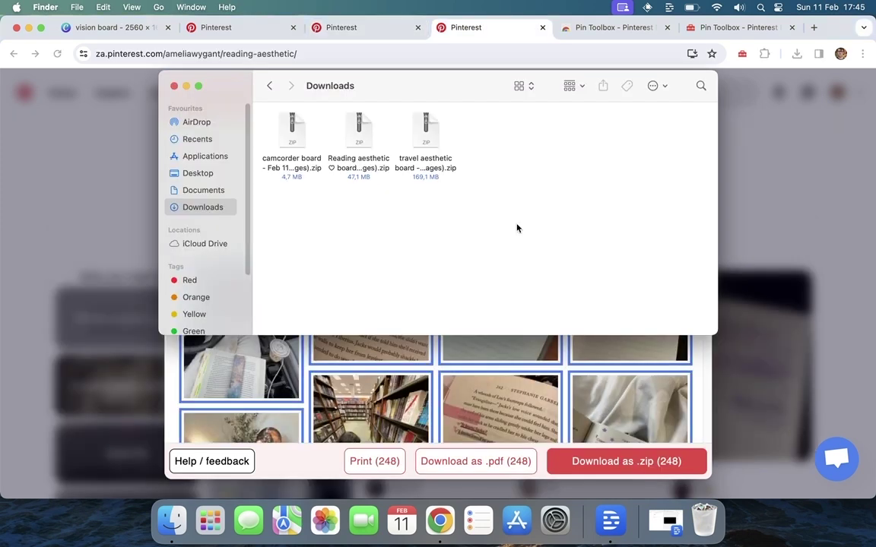
Unzip the three board archives in Downloads and arrange the extracted folders below them
click(517, 228)
drag(554, 233, 271, 107)
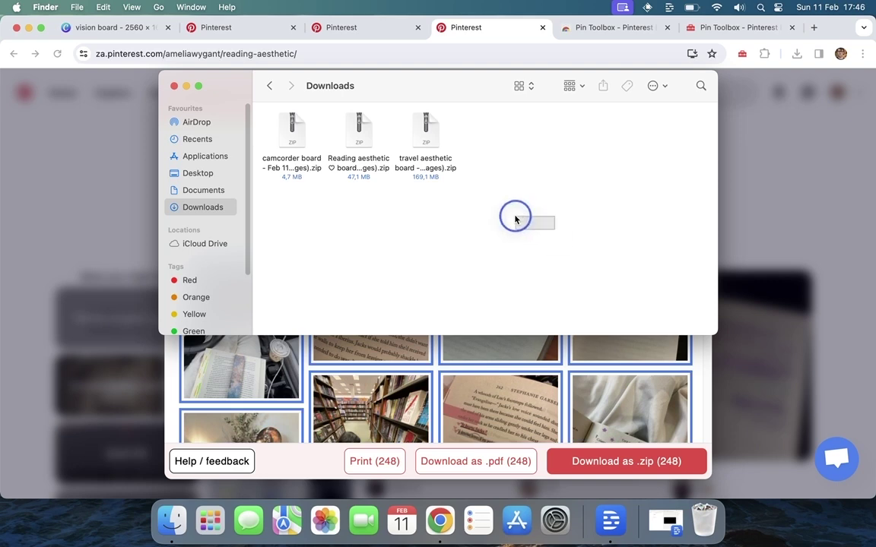
double_click(289, 122)
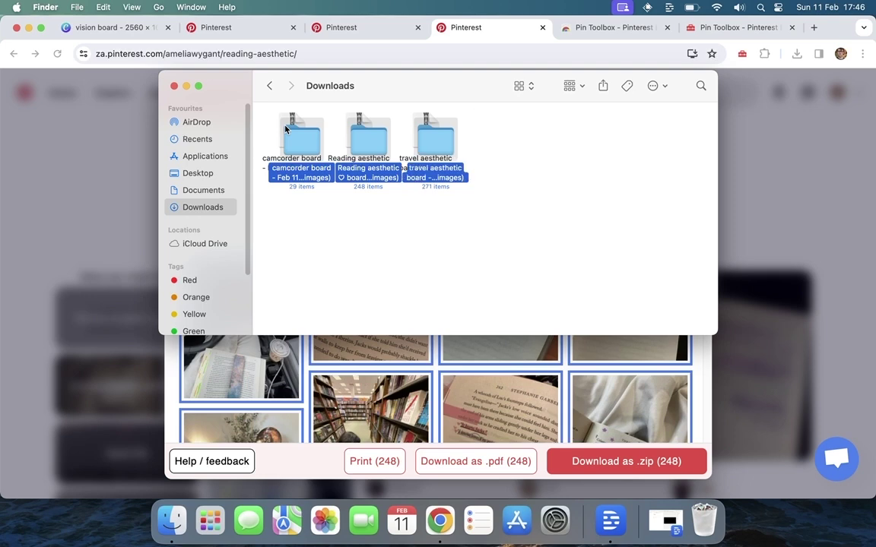
drag(285, 129, 317, 218)
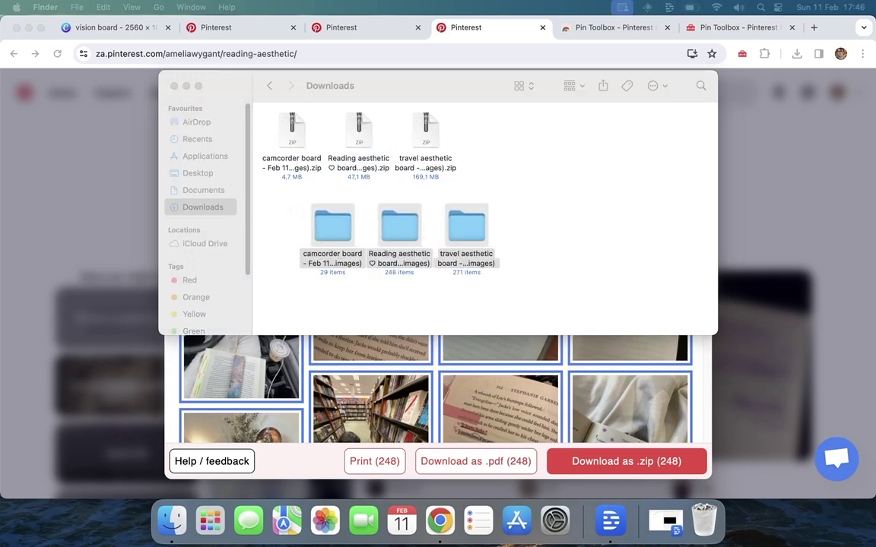
click(535, 244)
Open the extracted Reading aesthetic board folder
double_click(397, 220)
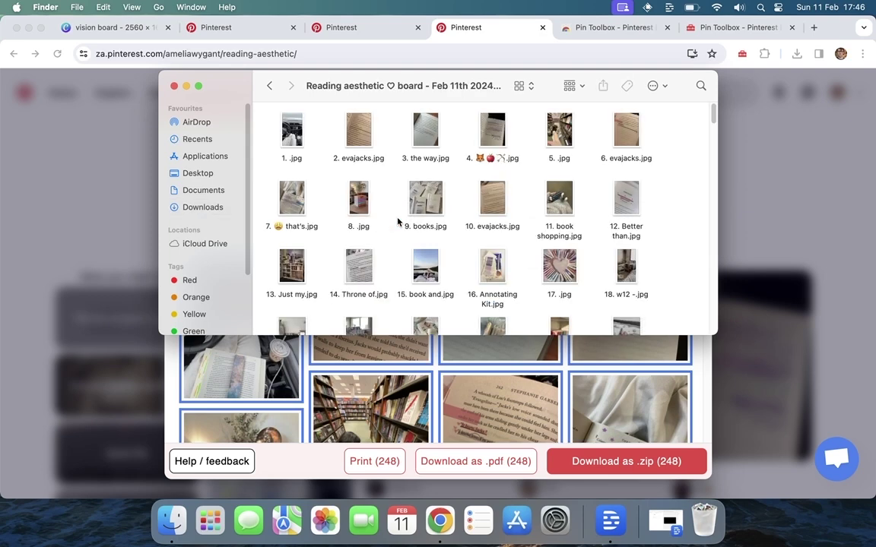
click(269, 85)
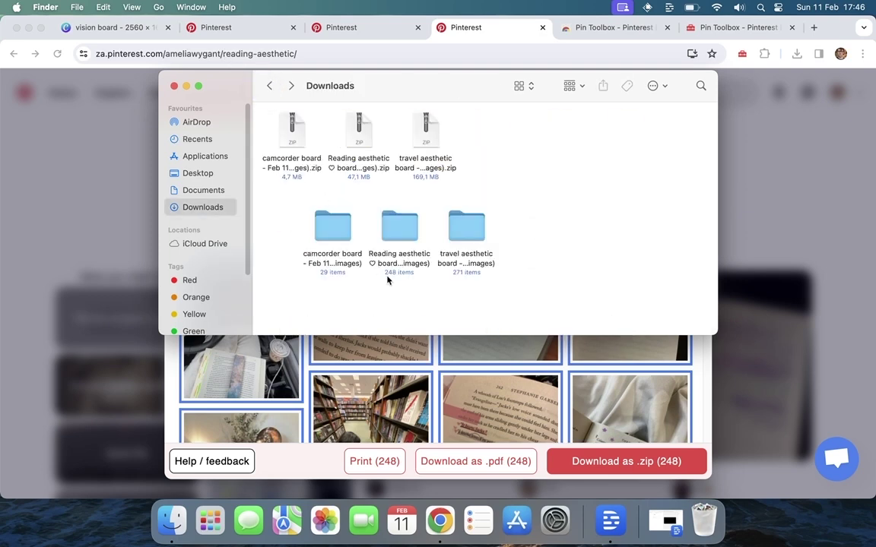
double_click(397, 222)
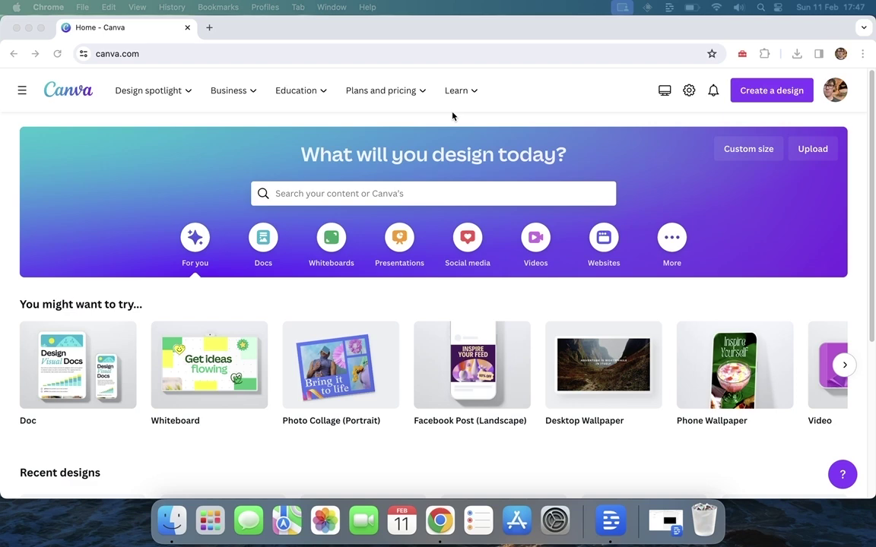
Google 'm1 mac air resolution' to find the 2560 × 1600 display size
scroll(452, 115, down, 1)
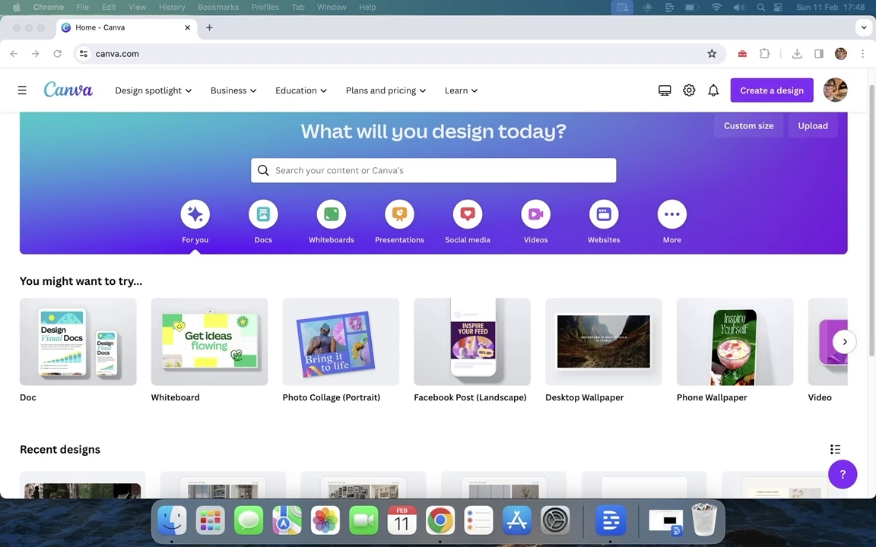
click(209, 28)
text(m1 mac air)
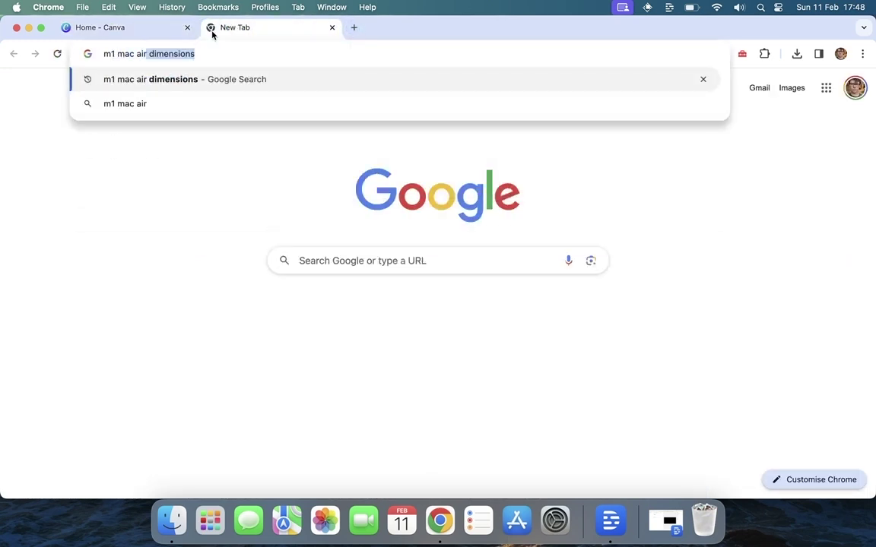
text( resolution)
key(Return)
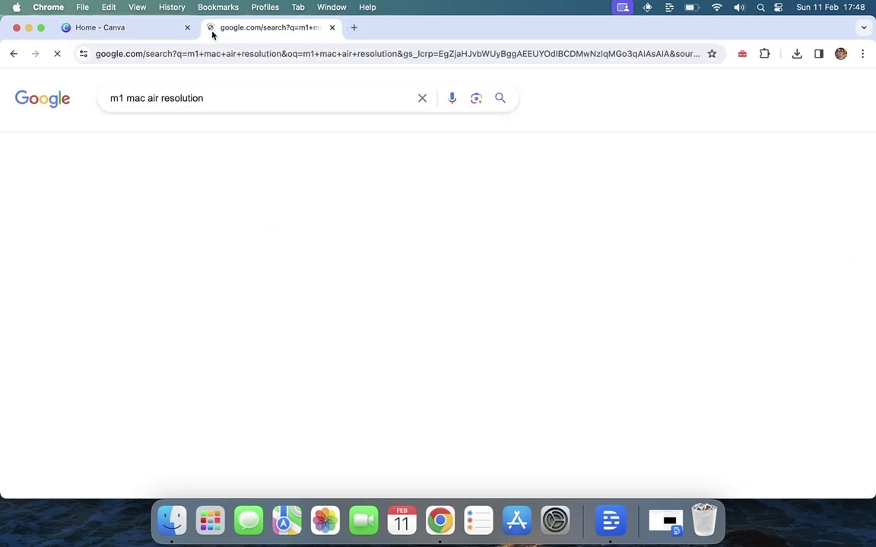
scroll(295, 335, down, 3)
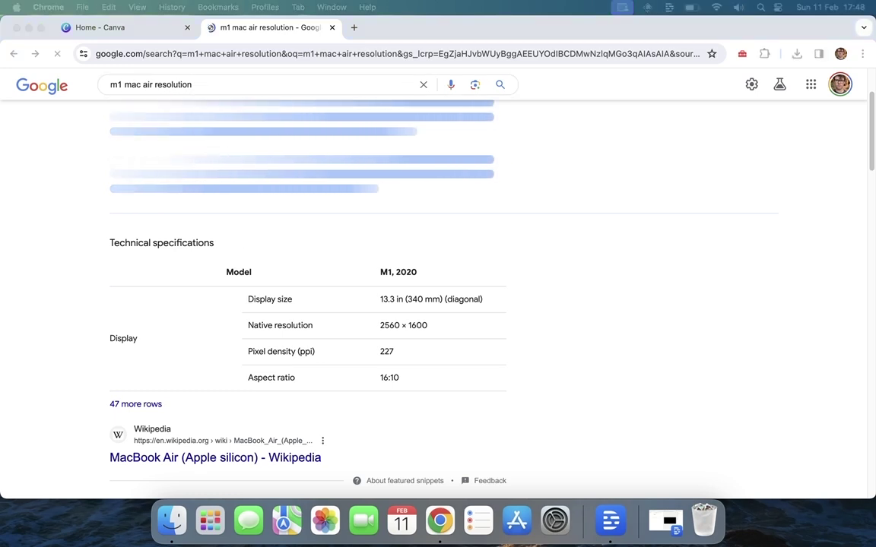
Enter 2560 as the width in Canva's custom size fields and move on to height
key(ctrl+shift+Tab)
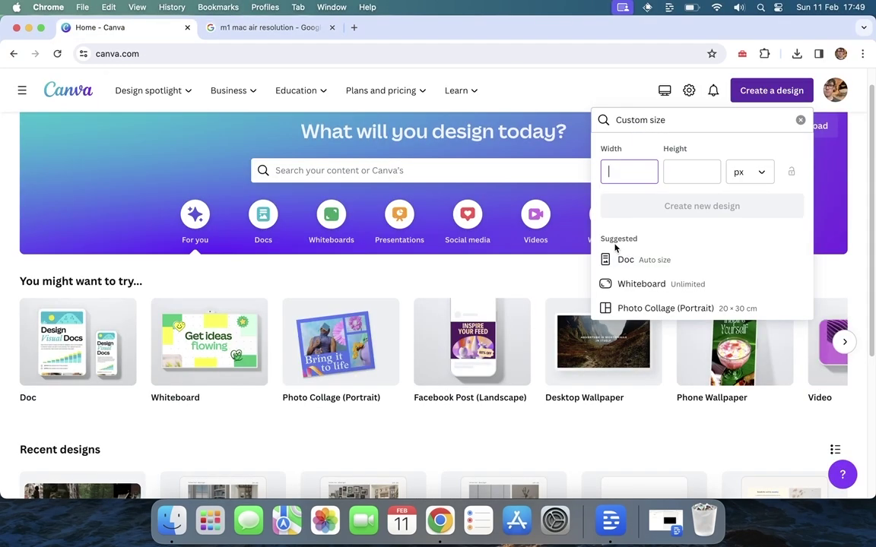
text(2560)
key(Tab)
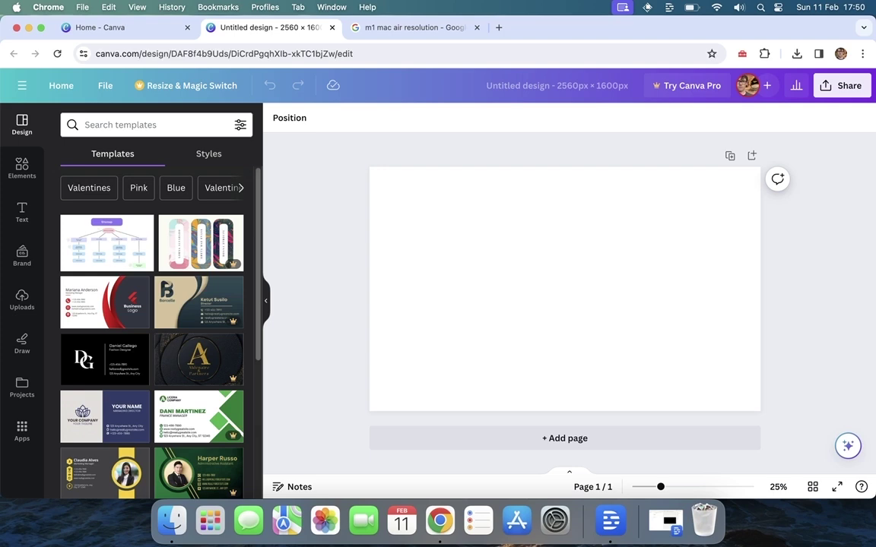
Upload all 29 images from the camcorder board folder into the Canva design
click(105, 85)
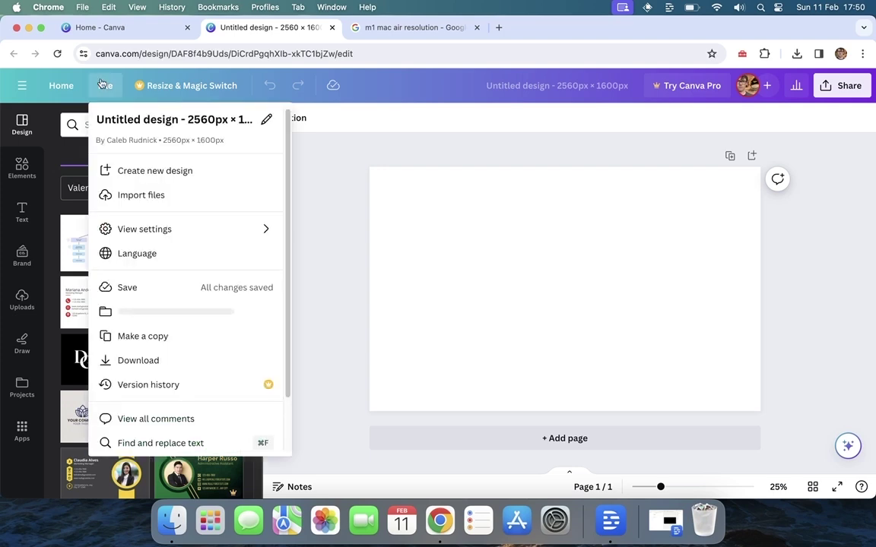
click(130, 195)
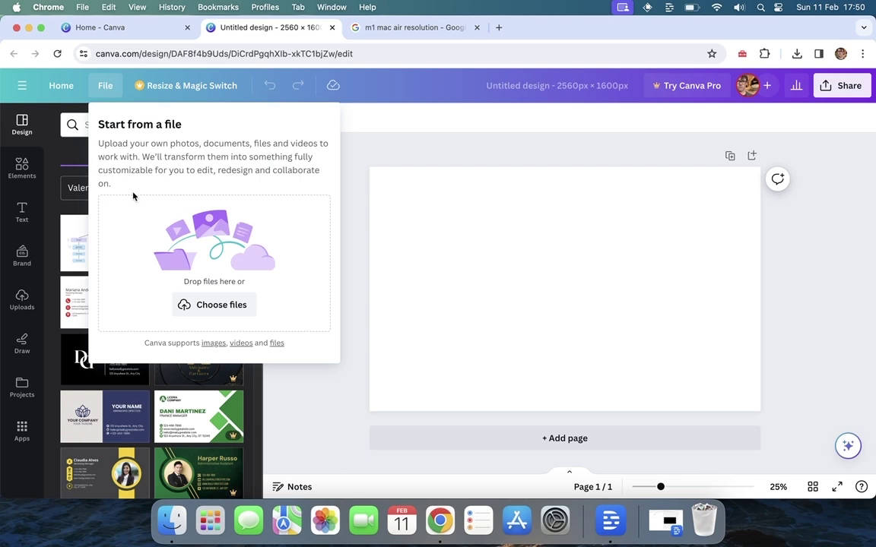
click(219, 305)
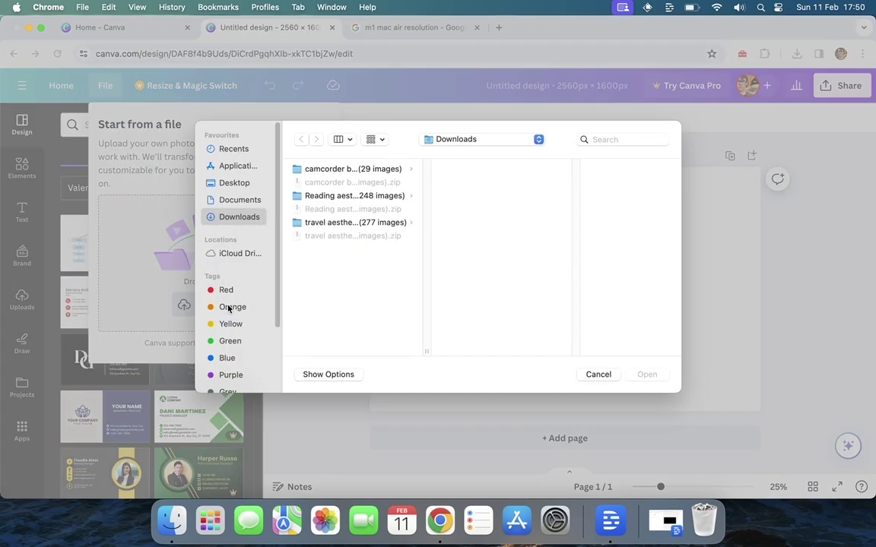
click(335, 171)
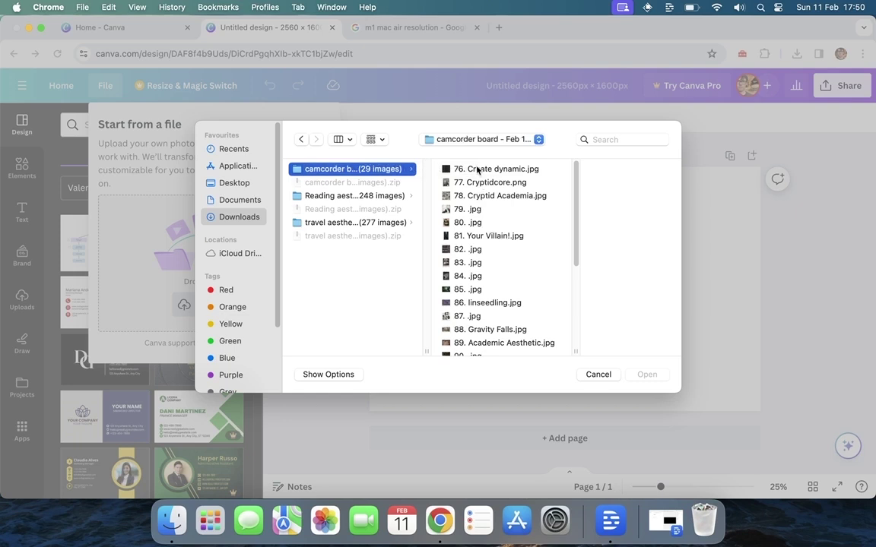
click(477, 170)
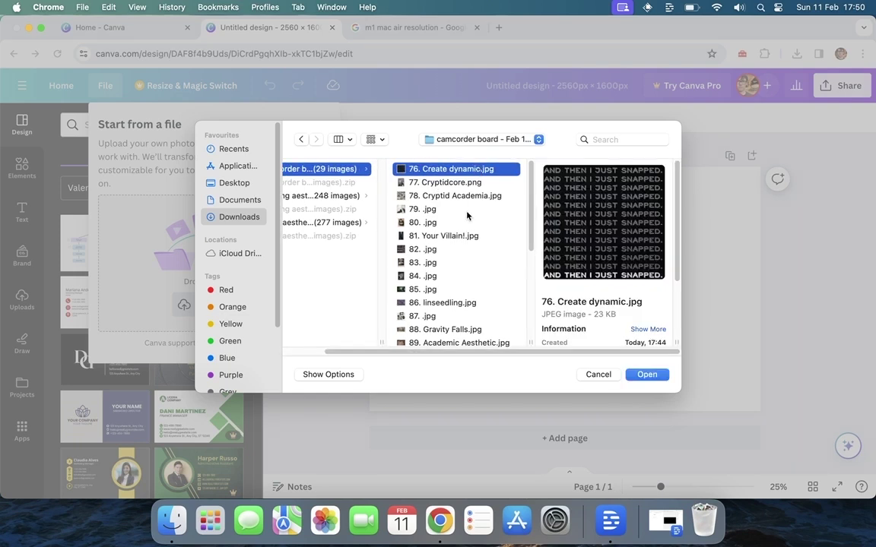
key(super+a)
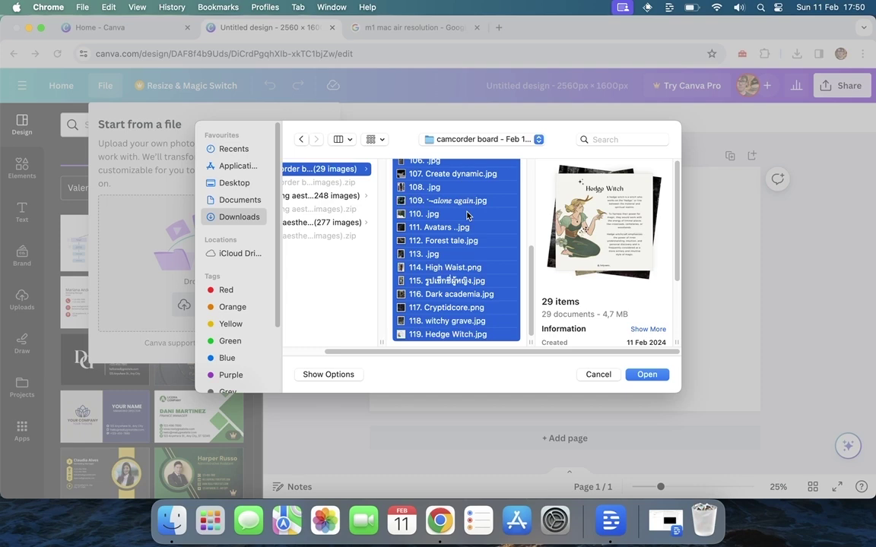
click(629, 375)
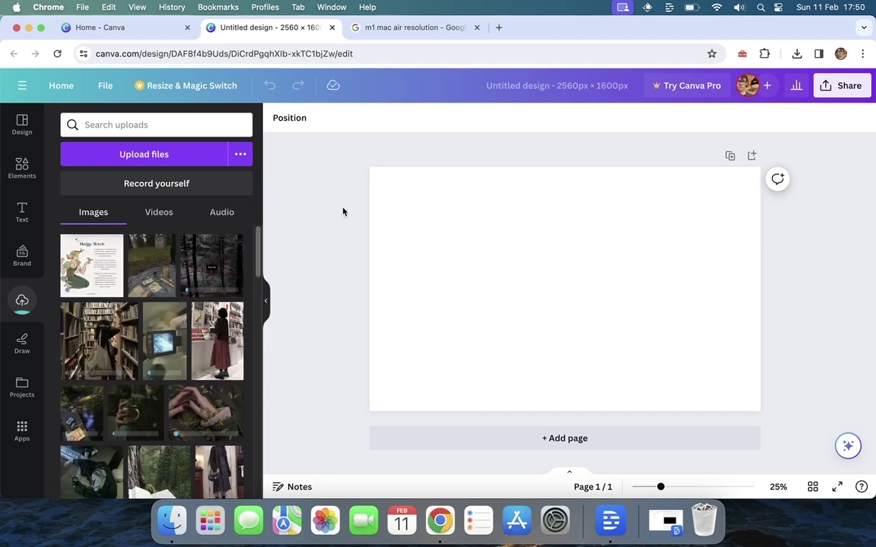
click(105, 85)
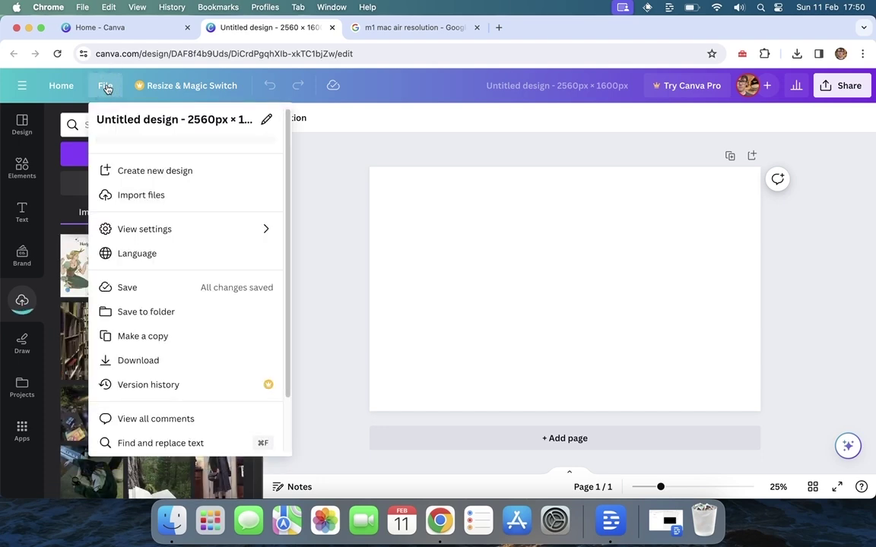
Upload every image from the Reading aesthetic folder to Canva's uploads
click(158, 196)
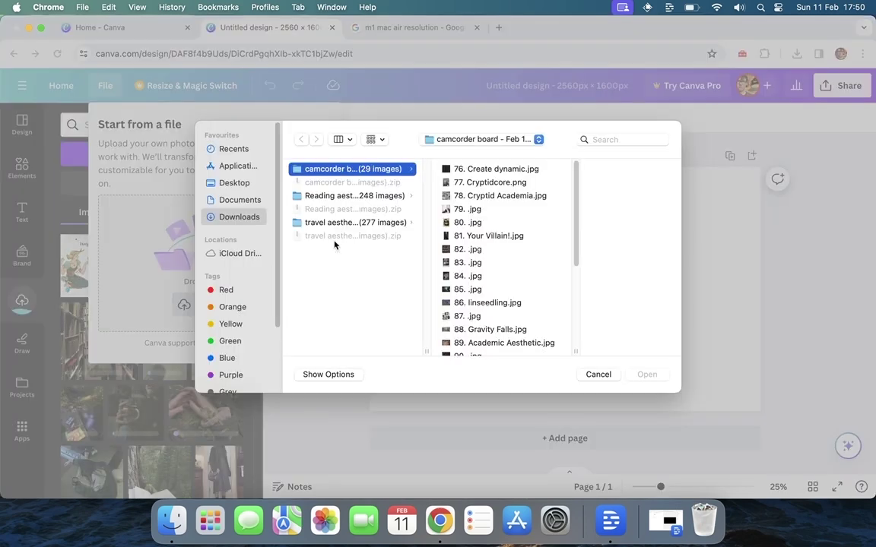
click(351, 196)
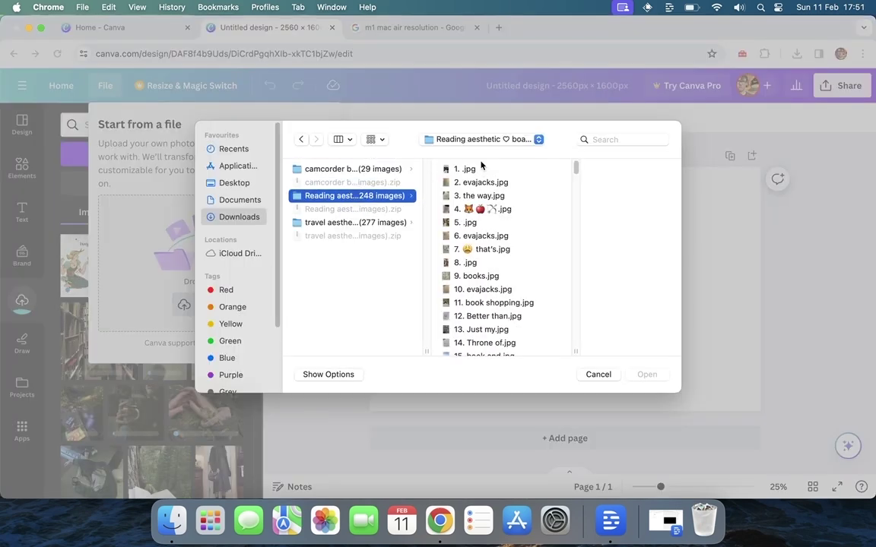
click(480, 169)
key(super+a)
key(Return)
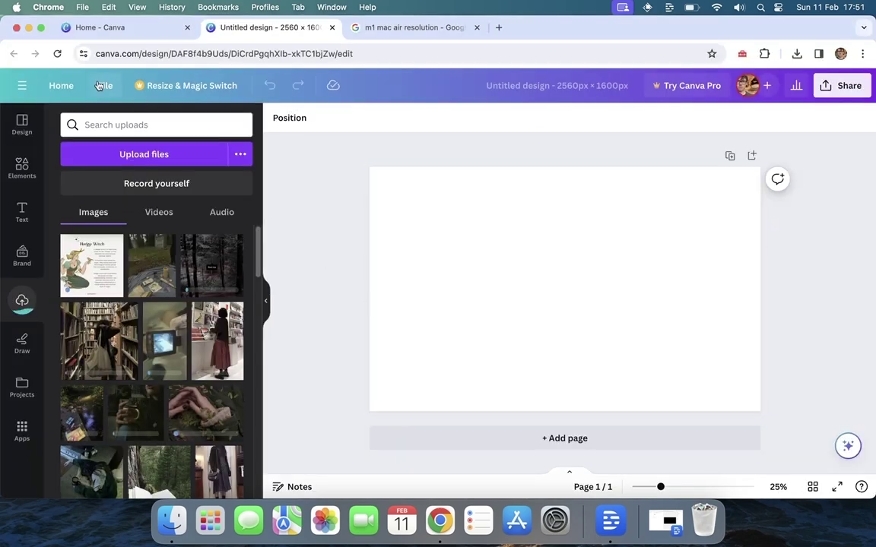
Upload all 271 images from the travel aesthetic folder to Canva's uploads
click(103, 86)
click(215, 303)
click(339, 222)
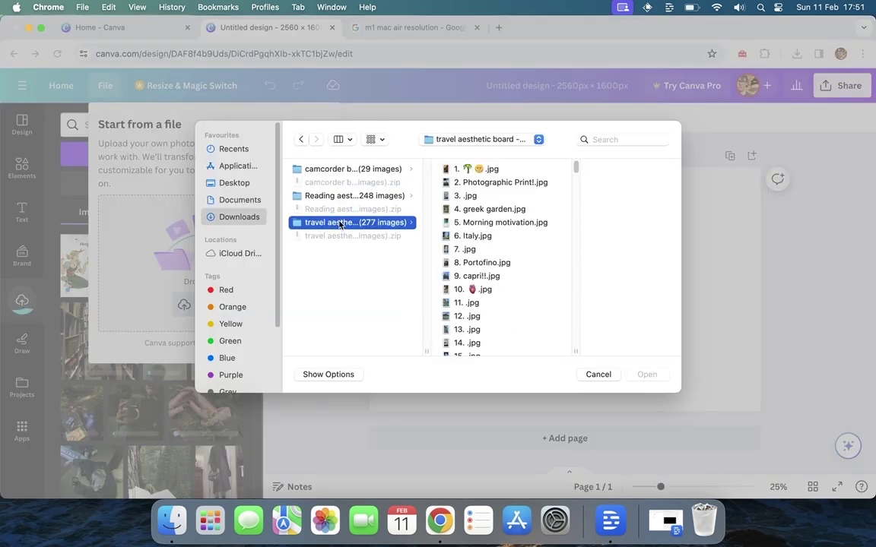
click(492, 169)
key(super+a)
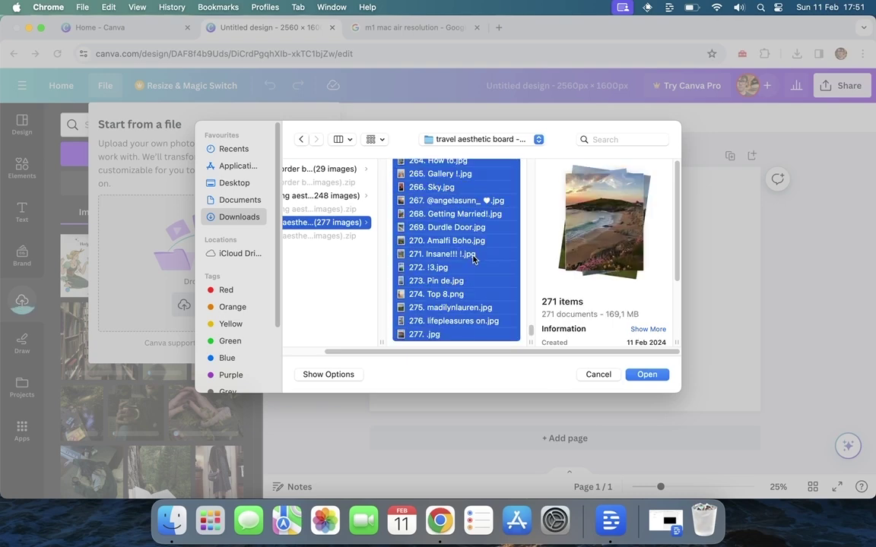
click(645, 373)
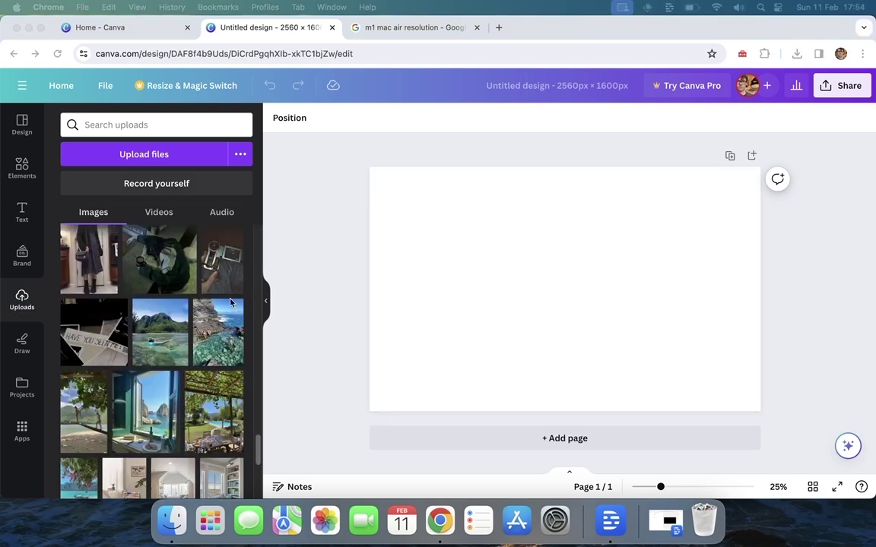
Place the mountain swimming photo and the camcorder photo on the page, overlapping them
click(388, 244)
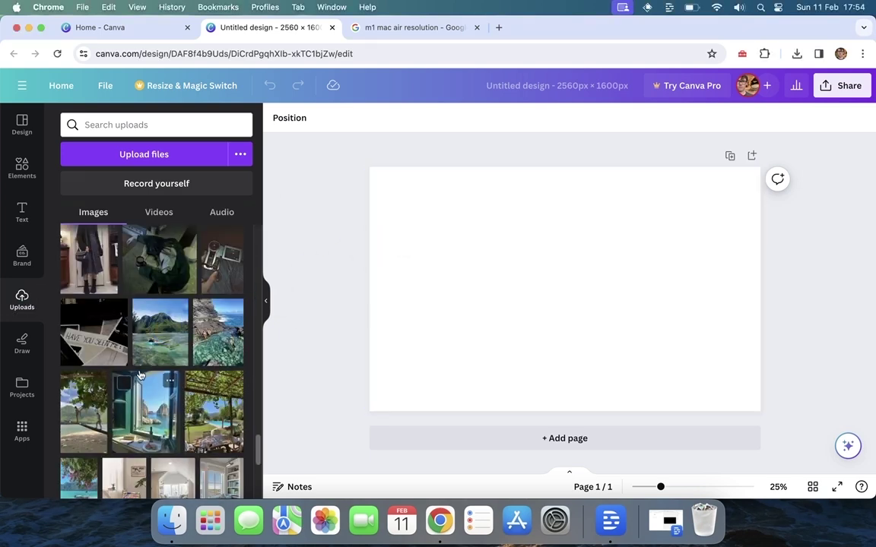
mouse_move(152, 316)
mouse_down()
mouse_move(359, 263)
mouse_move(416, 299)
mouse_move(421, 292)
mouse_up()
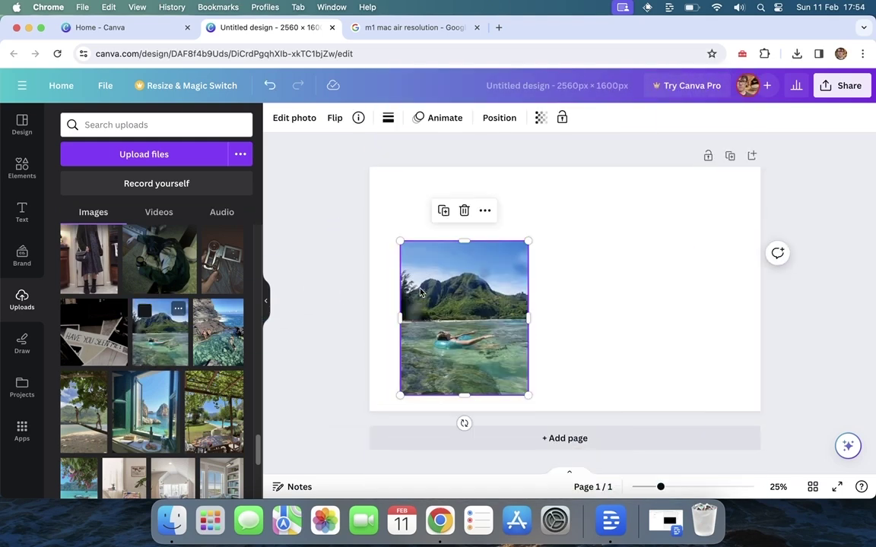
drag(213, 275, 562, 290)
drag(494, 307, 480, 244)
drag(545, 362, 452, 357)
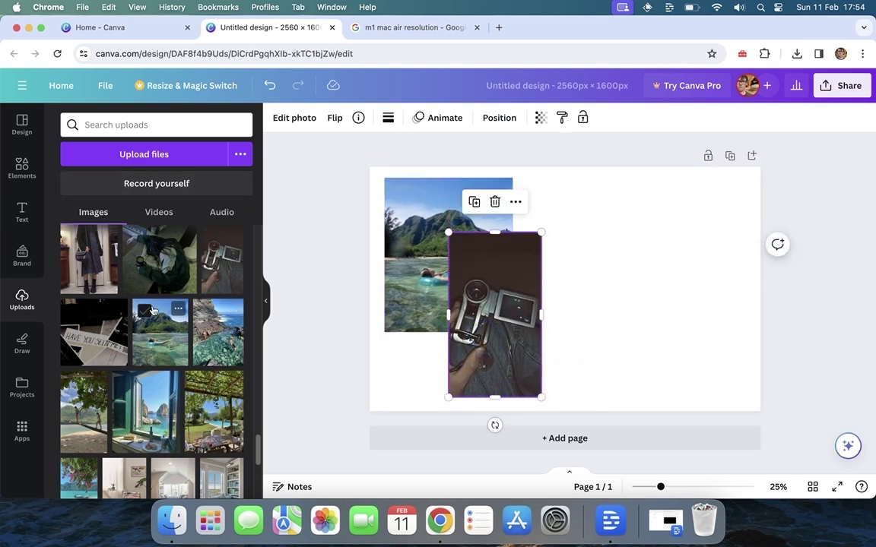
Add more board photos, including the dark picnic photo, and bring up the book photo's options
scroll(152, 310, up, 5)
scroll(152, 311, up, 2)
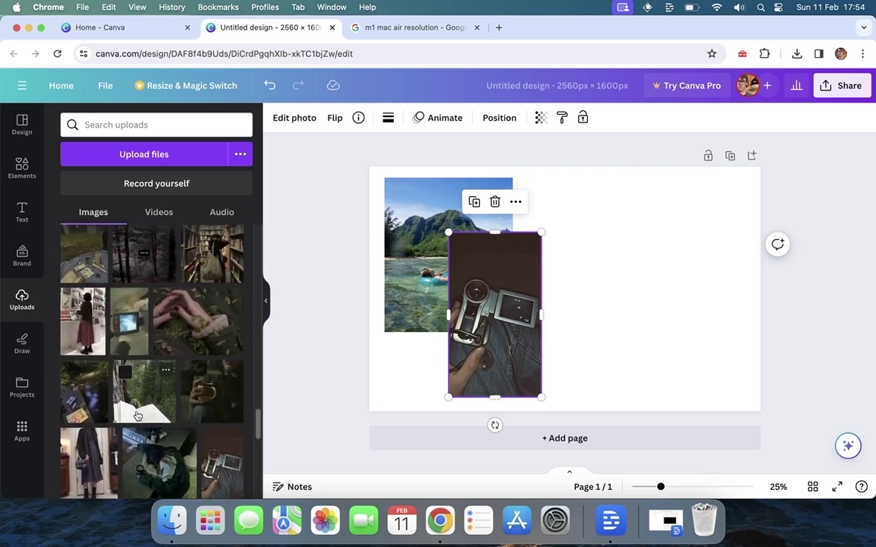
mouse_move(140, 392)
mouse_down()
mouse_move(553, 349)
mouse_move(622, 228)
mouse_up()
drag(152, 269, 608, 304)
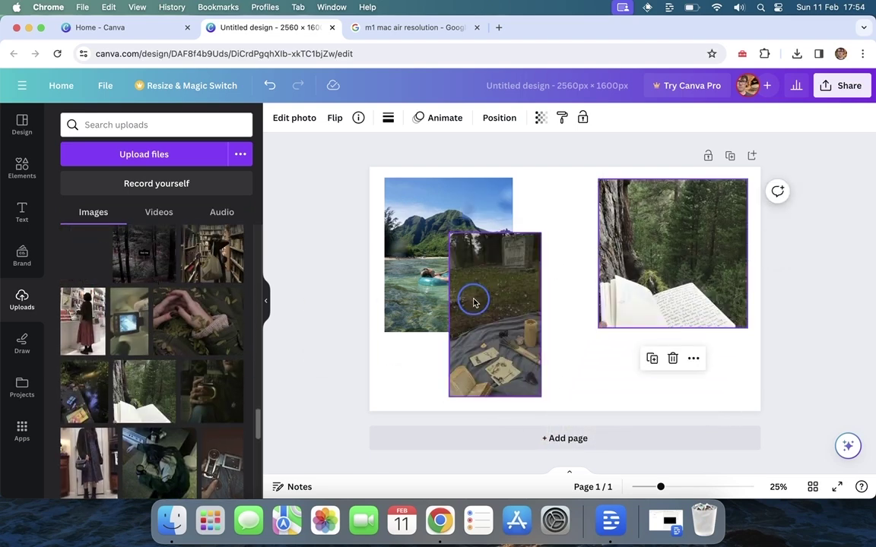
right_click(692, 322)
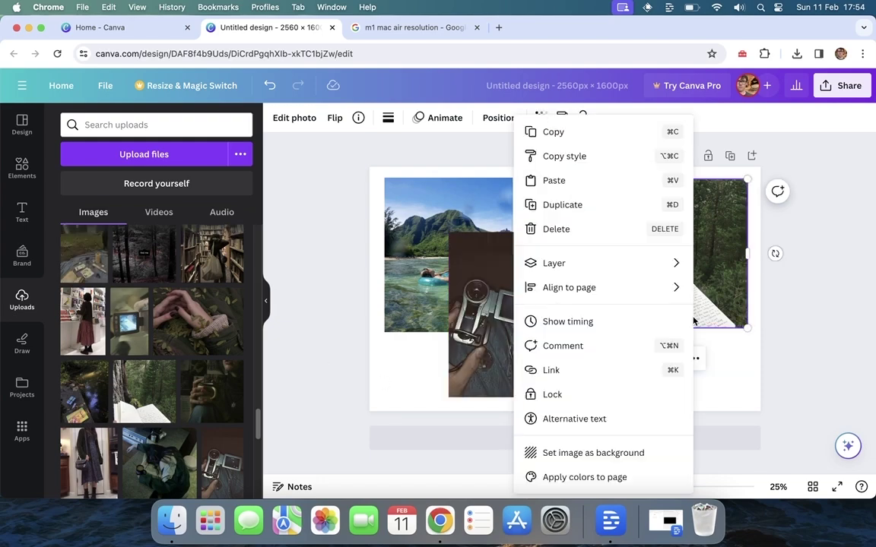
Add the map photo at the bottom-right and the side-mirror photo across the top centre
scroll(152, 342, up, 4)
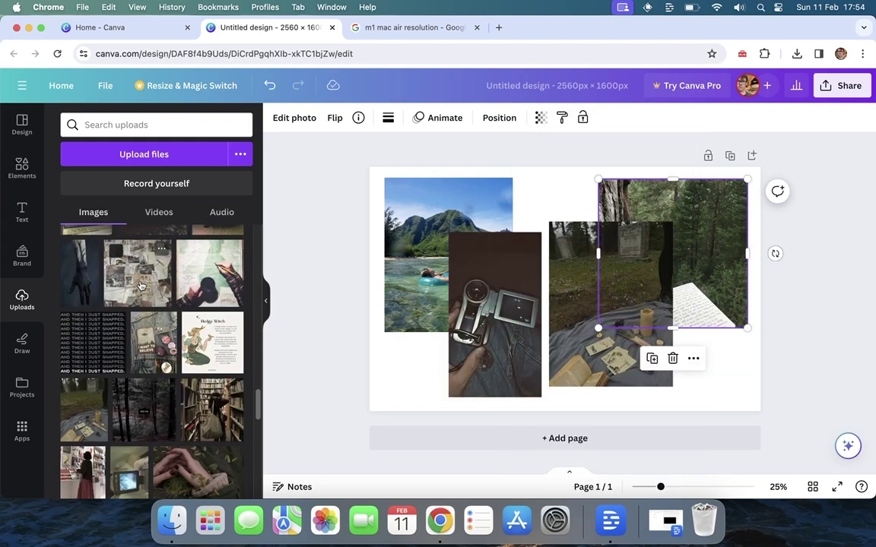
drag(201, 291, 683, 329)
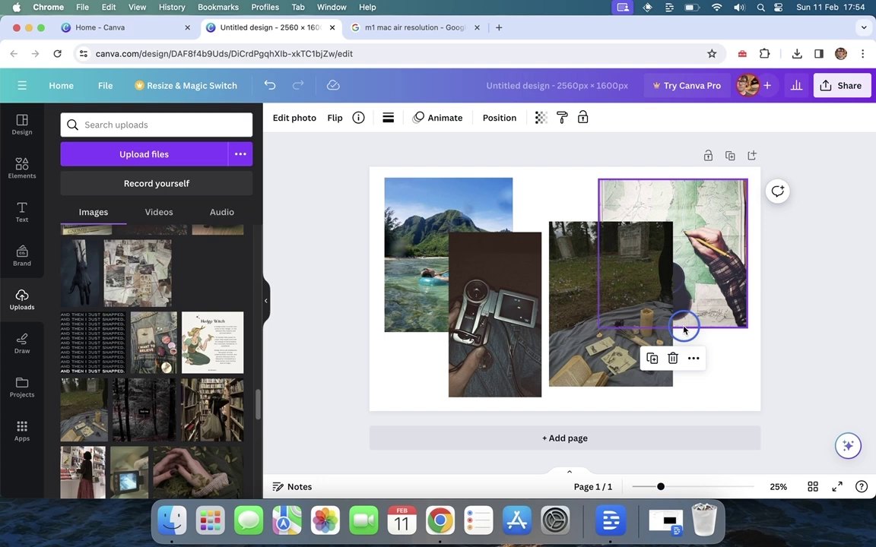
drag(683, 330, 684, 335)
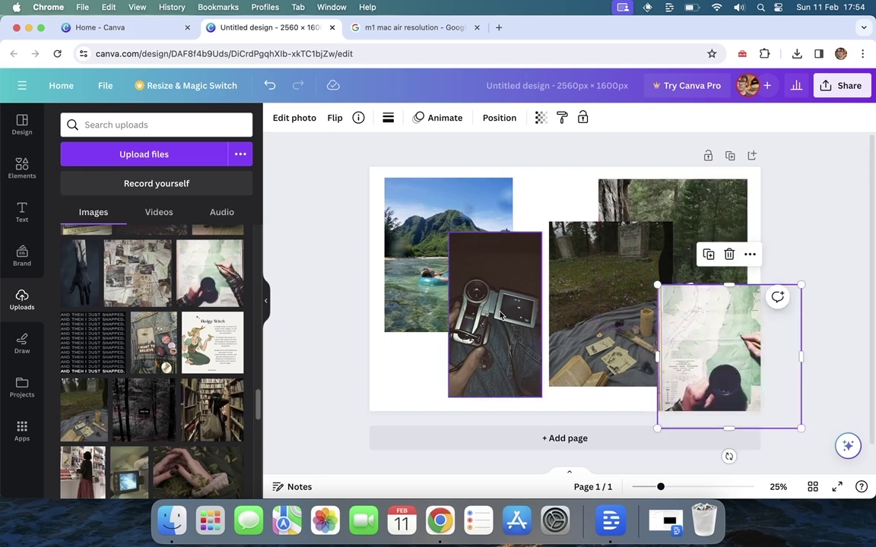
scroll(129, 269, up, 3)
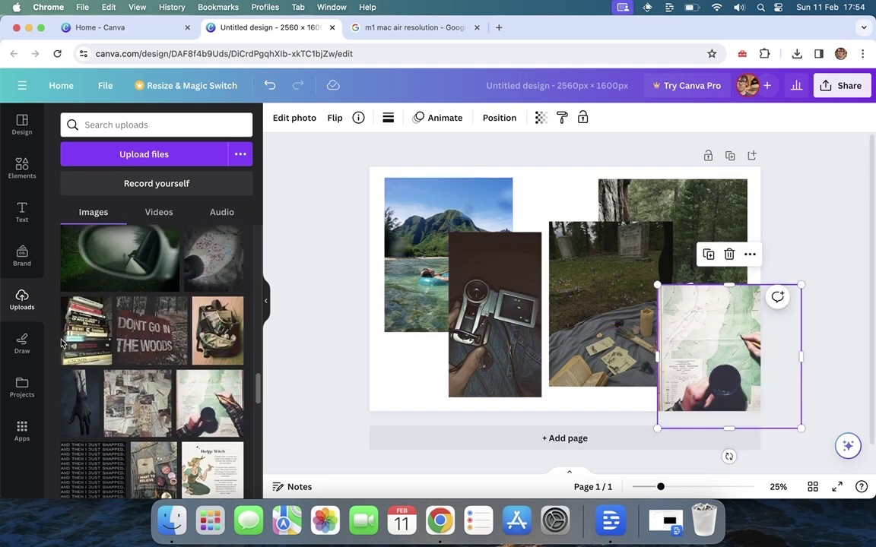
scroll(140, 335, up, 2)
drag(125, 316, 551, 216)
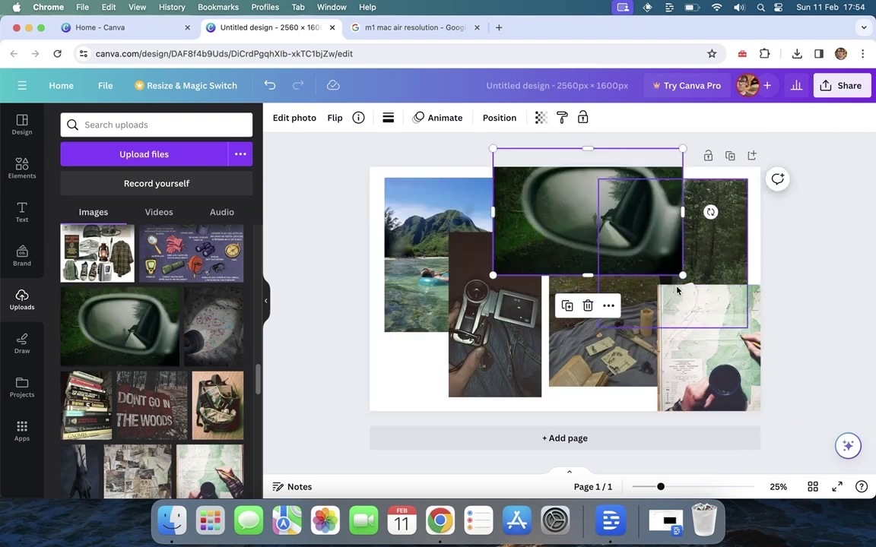
drag(601, 335, 575, 361)
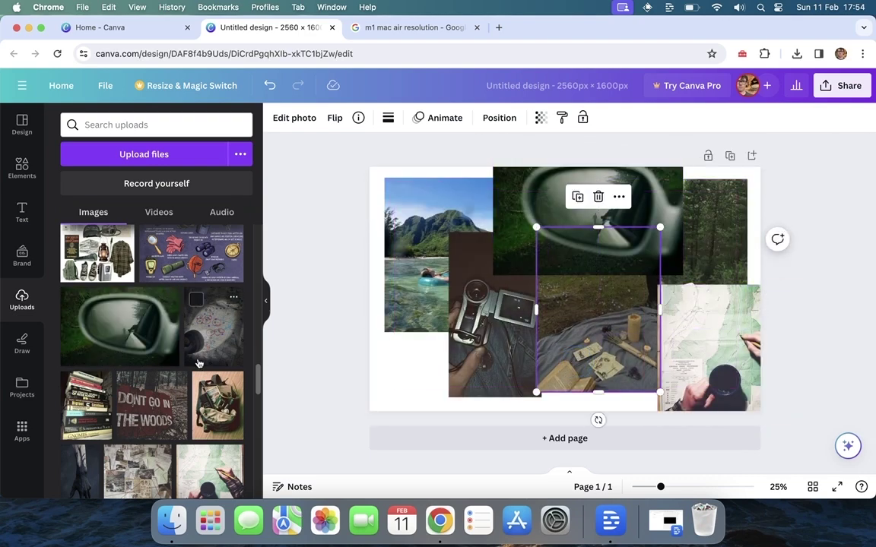
Put the camera screen photo lower-left and tighten the mountain and camcorder photos into the grid
scroll(198, 364, down, 3)
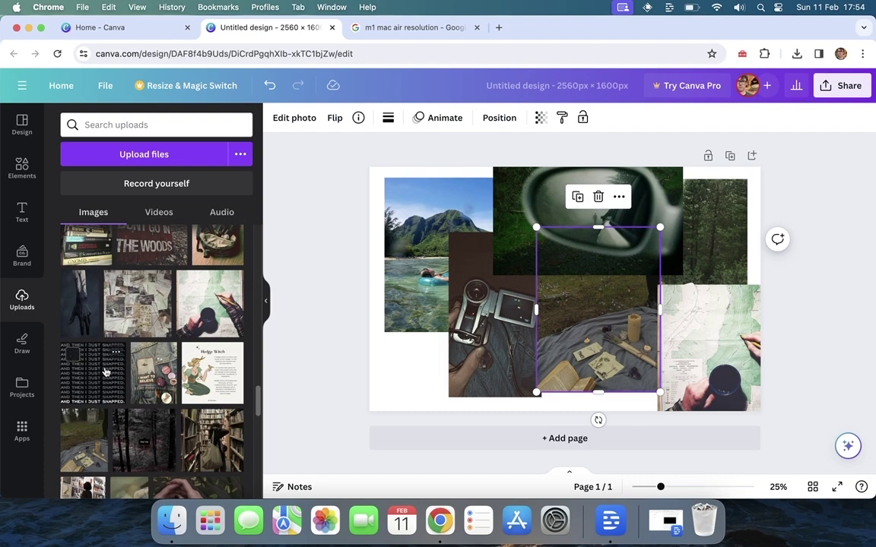
scroll(209, 401, down, 2)
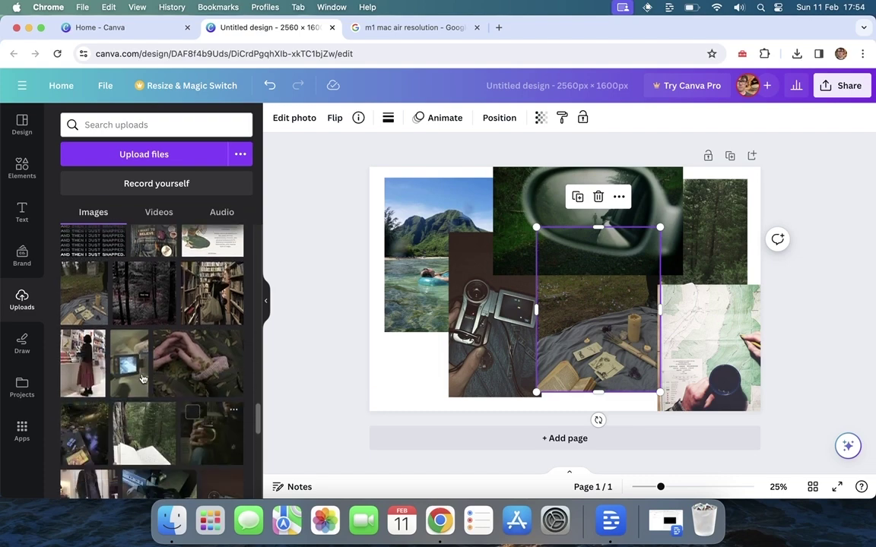
mouse_move(174, 370)
mouse_down()
mouse_move(655, 357)
mouse_move(403, 302)
mouse_move(426, 393)
mouse_up()
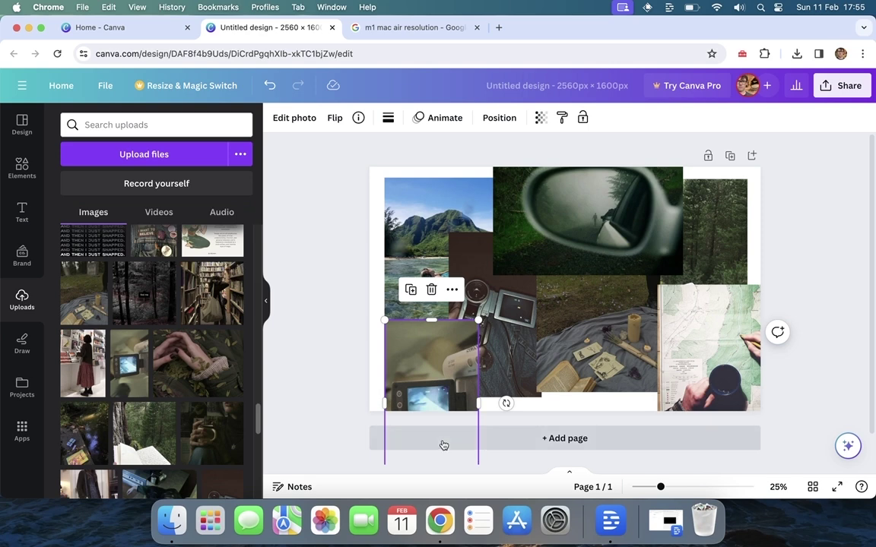
drag(426, 393, 402, 357)
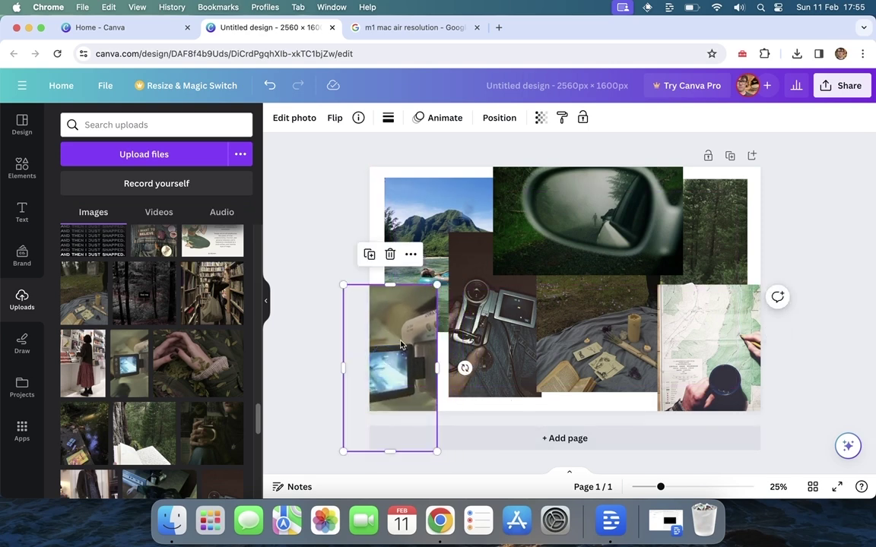
click(449, 220)
drag(449, 221, 439, 191)
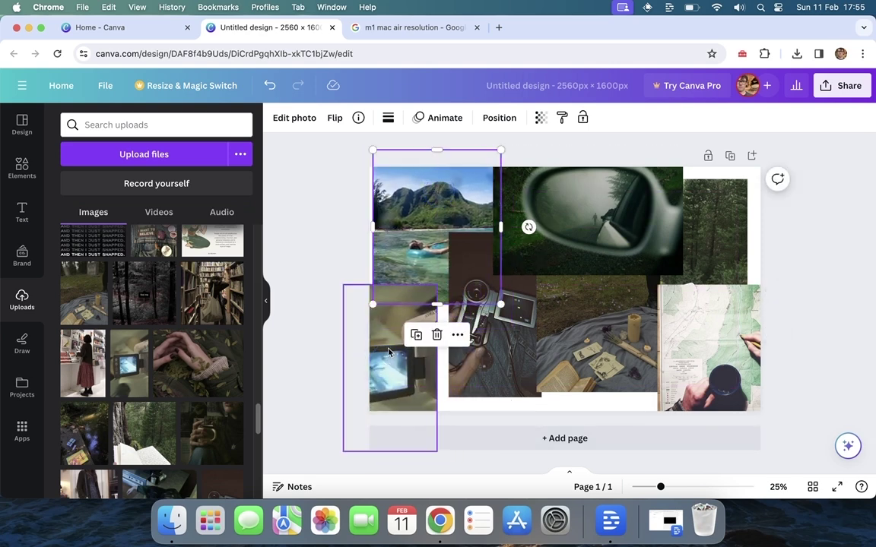
drag(387, 352, 414, 352)
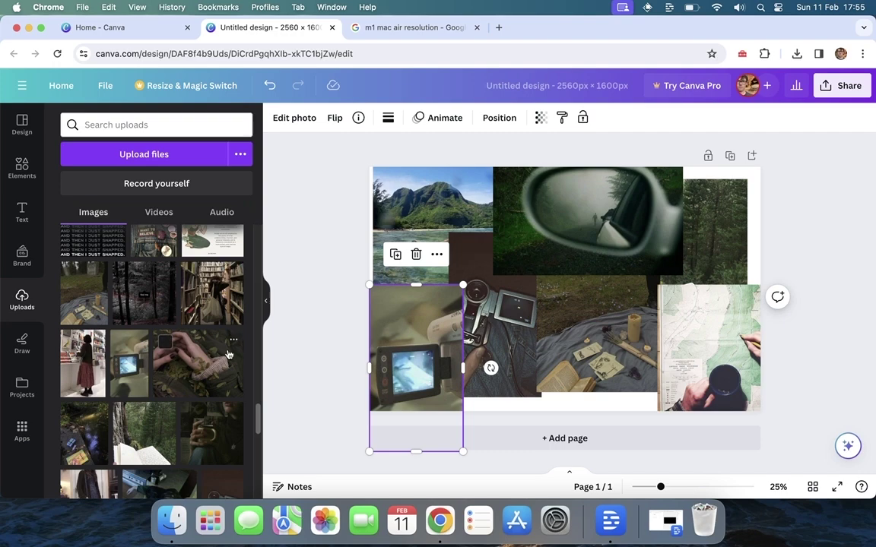
Add the stacked-books photo to the design
scroll(228, 354, up, 5)
scroll(228, 354, up, 5)
scroll(228, 355, up, 5)
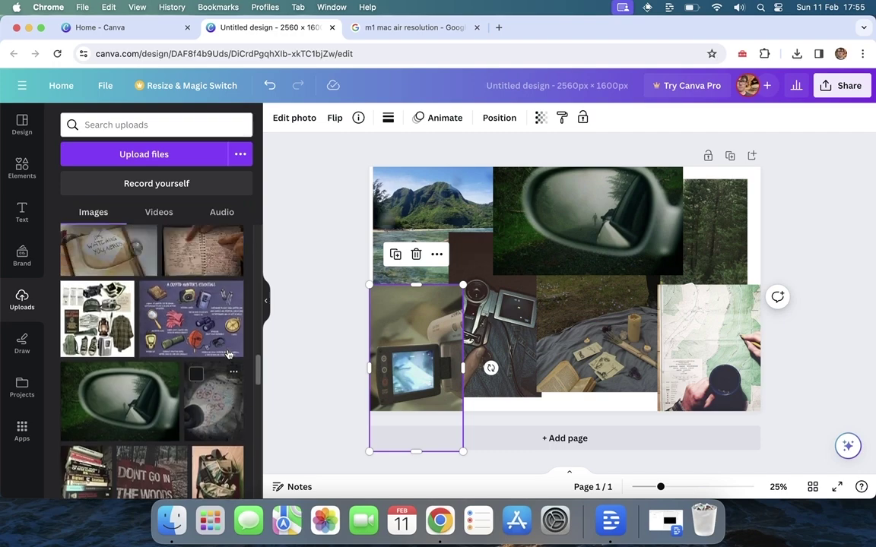
scroll(228, 355, up, 5)
scroll(228, 354, up, 5)
scroll(228, 354, up, 5)
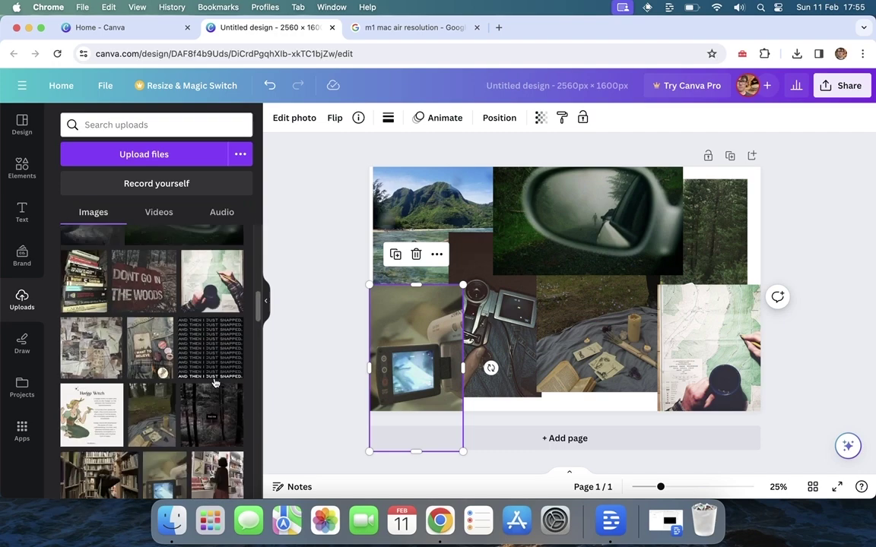
drag(83, 276, 636, 412)
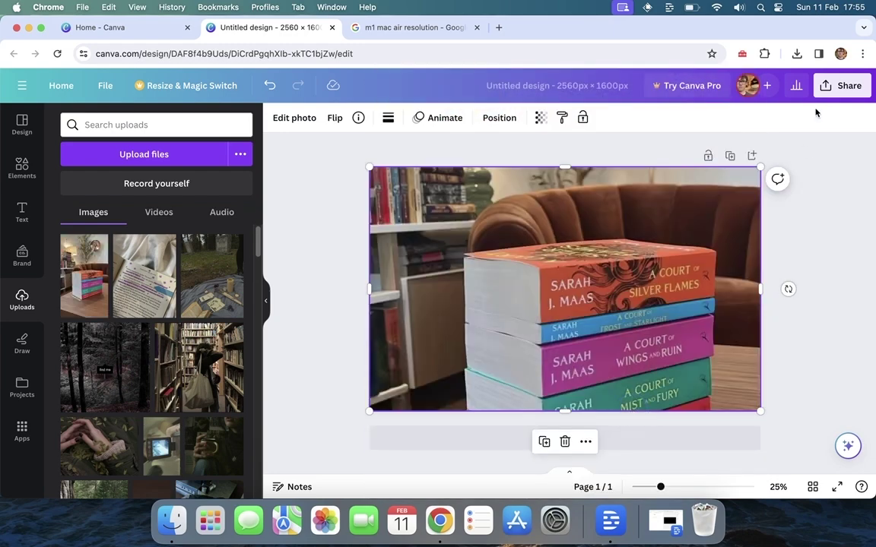
Re-place the books photo bottom-right and fit the window-and-sea photo into the bottom-centre gap
key(super+z)
mouse_move(594, 418)
mouse_down()
mouse_move(65, 263)
mouse_move(614, 438)
mouse_up()
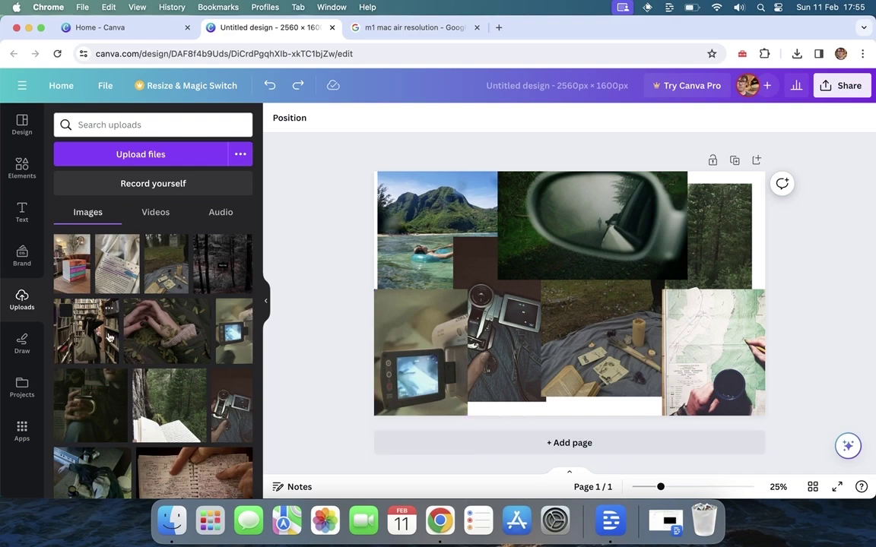
mouse_move(221, 308)
mouse_down()
mouse_move(757, 450)
mouse_move(713, 400)
mouse_move(621, 424)
mouse_up()
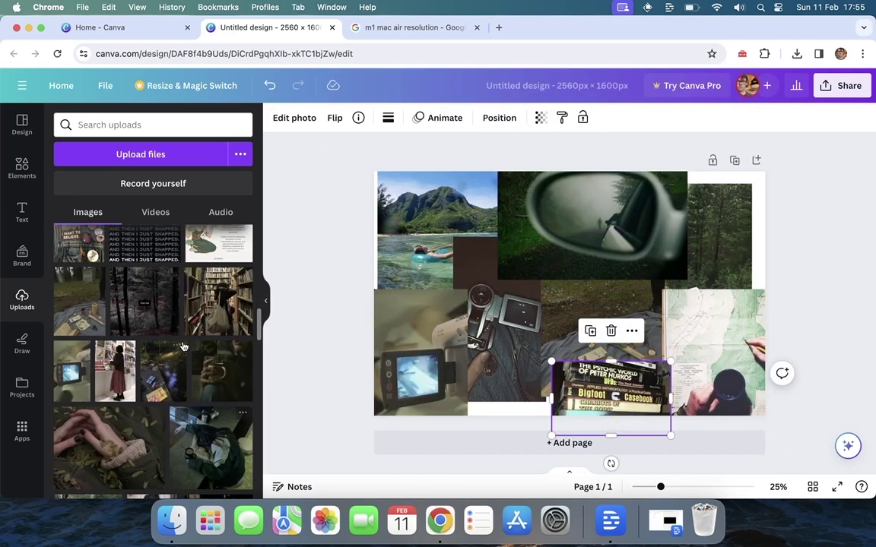
scroll(152, 342, down, 10)
mouse_move(155, 437)
mouse_down()
mouse_move(510, 427)
mouse_move(483, 272)
mouse_up()
drag(375, 172, 592, 303)
mouse_move(748, 309)
mouse_down()
mouse_move(579, 320)
mouse_move(558, 332)
mouse_up()
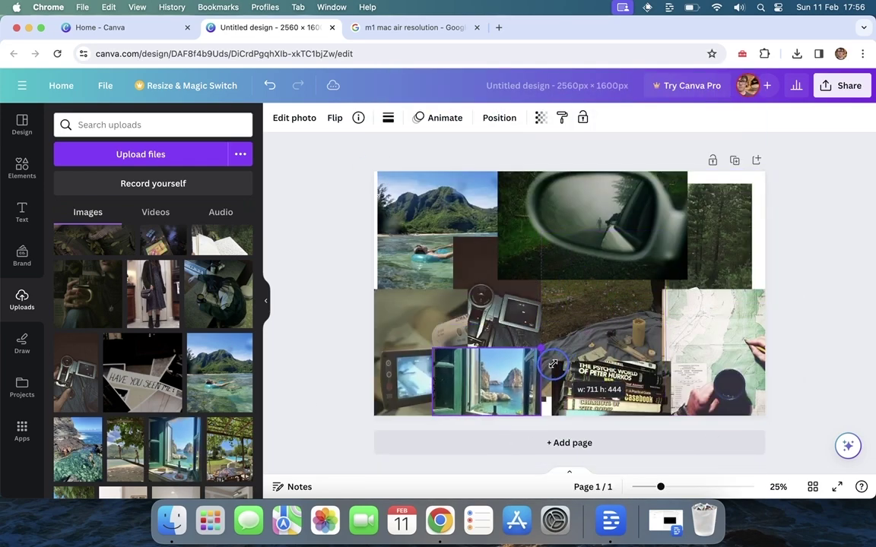
mouse_move(502, 374)
mouse_down()
mouse_move(523, 374)
mouse_move(539, 387)
mouse_up()
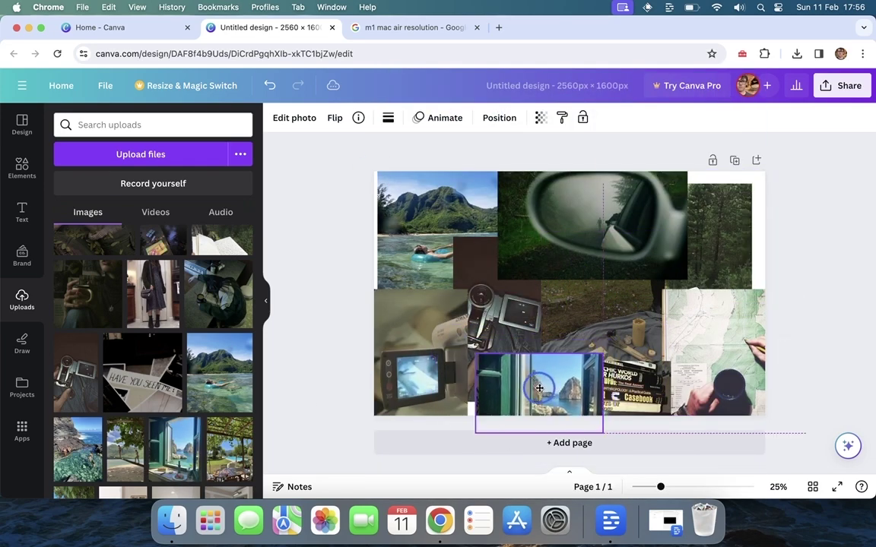
Send the sunglasses photo backward and move the forest photo to the top-right edge
right_click(604, 250)
click(536, 308)
drag(711, 263, 764, 237)
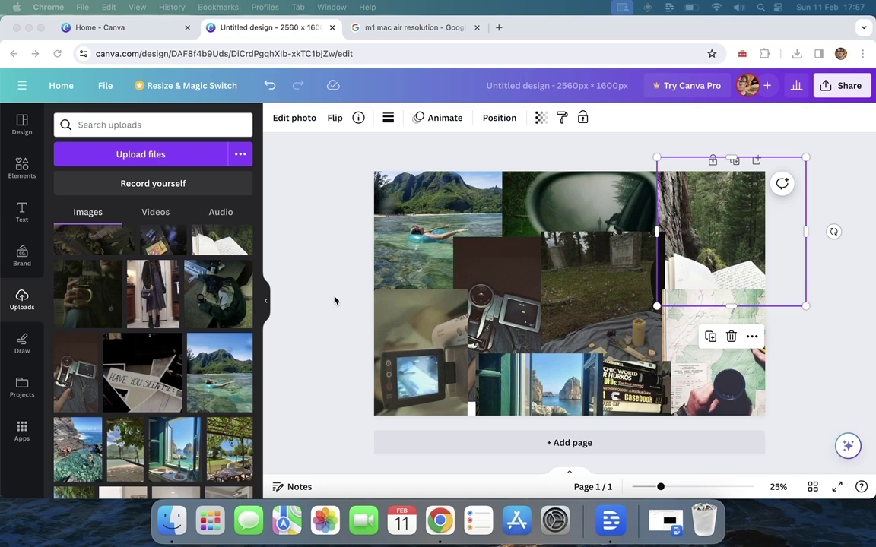
Export the collage through Share > Download as a 2560 × 1600 px PNG
click(842, 86)
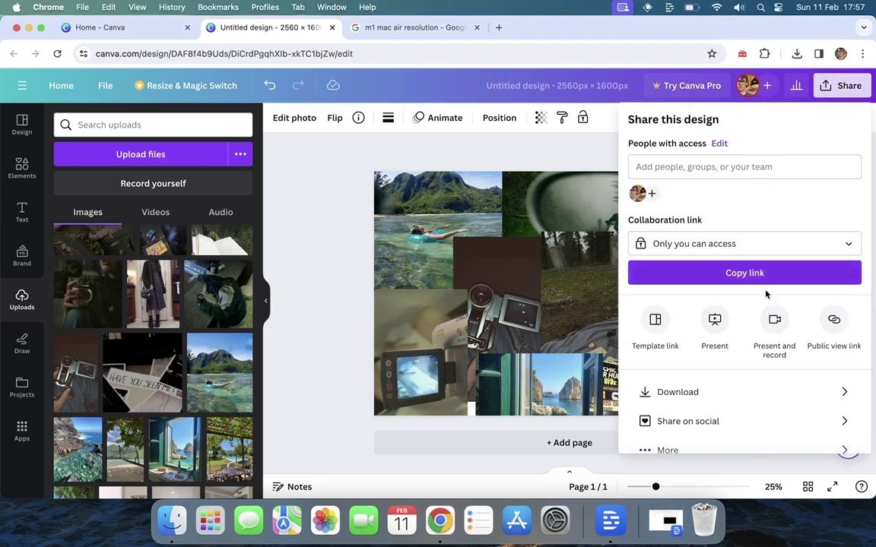
click(653, 392)
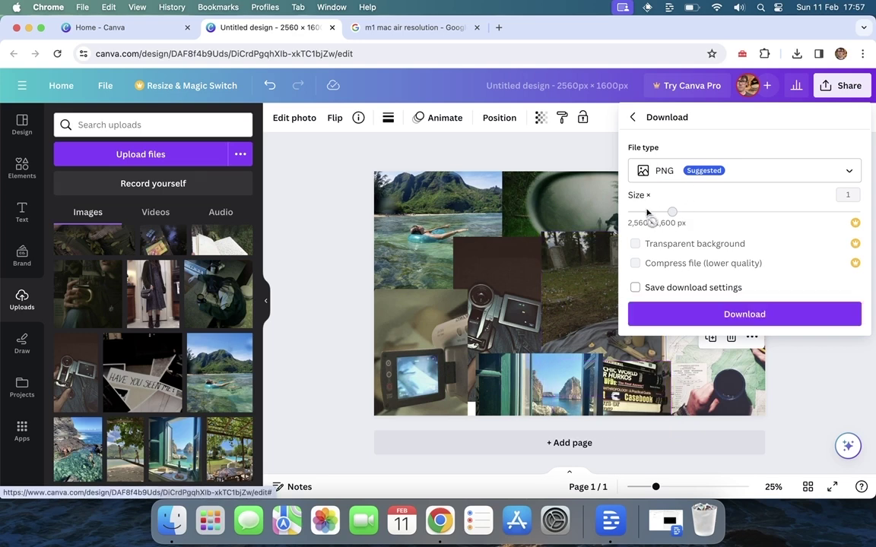
click(726, 314)
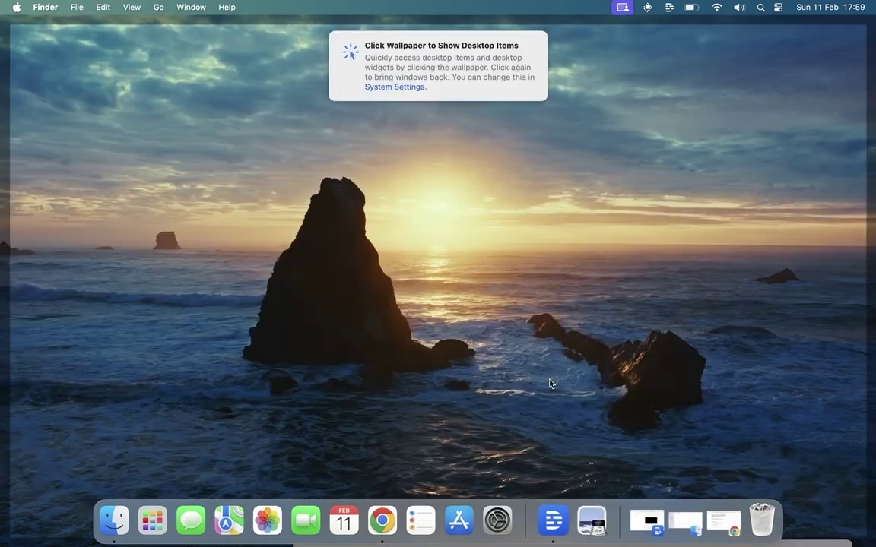
Set Downloads' Untitled design.png as the desktop wallpaper and minimise the windows to reveal it
right_click(492, 317)
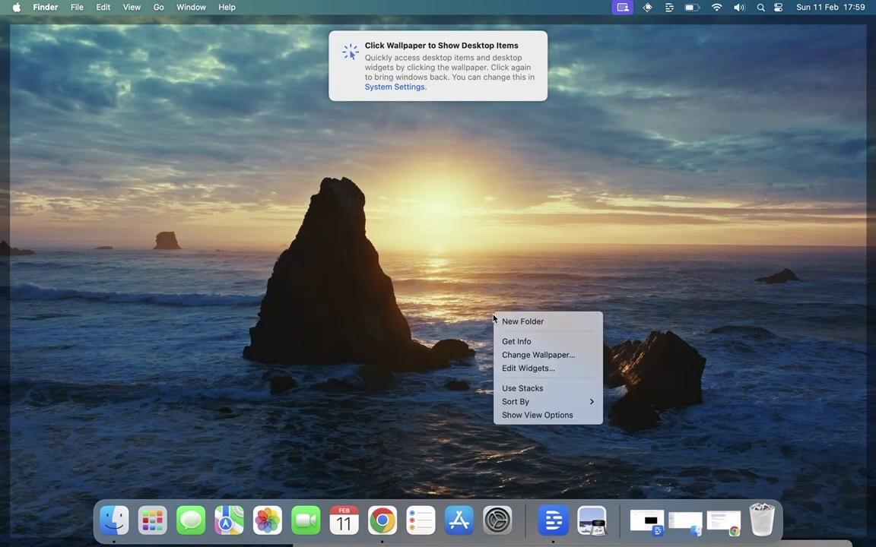
click(543, 355)
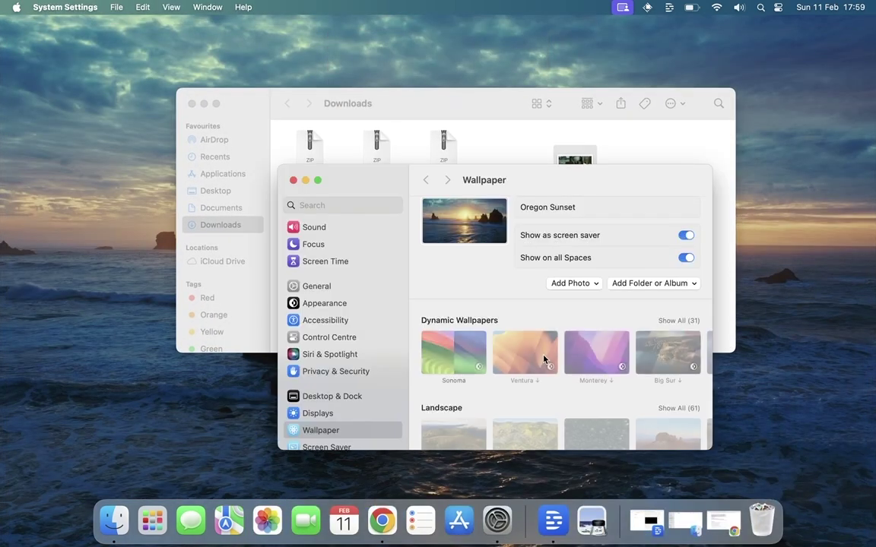
click(564, 285)
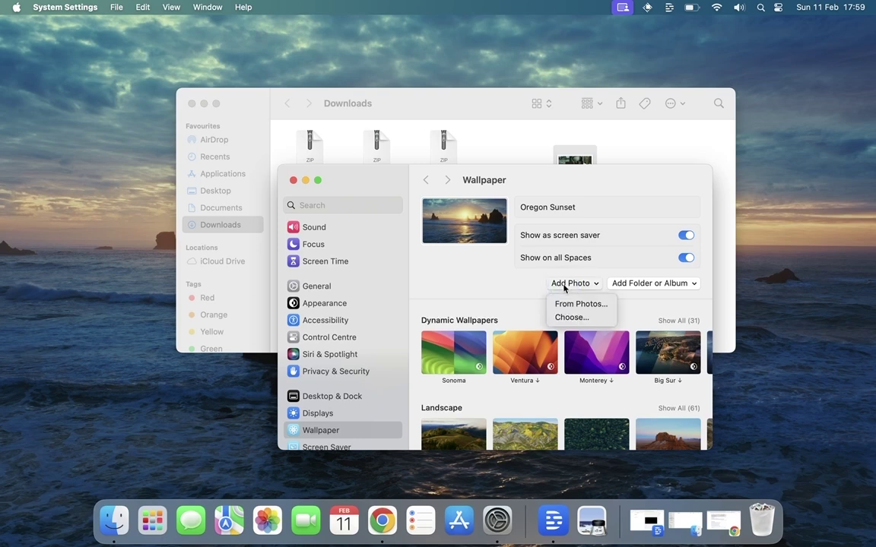
click(571, 318)
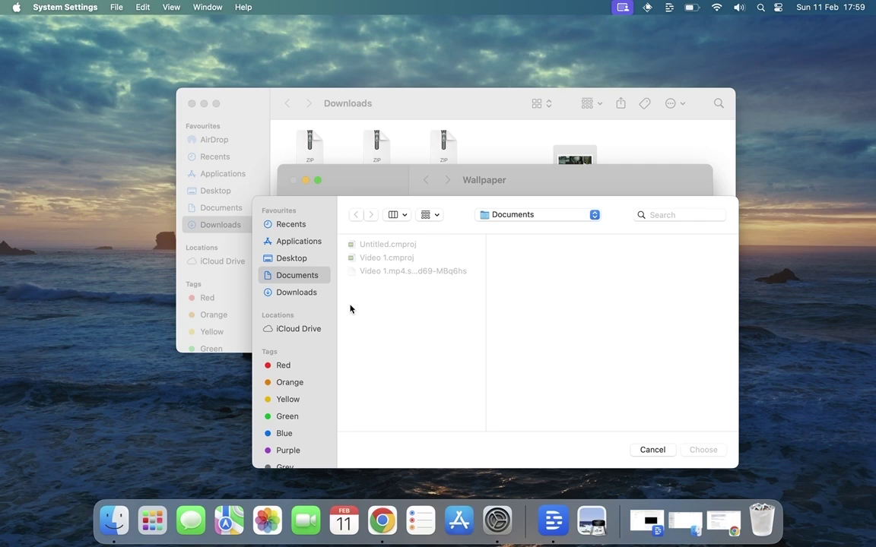
click(281, 293)
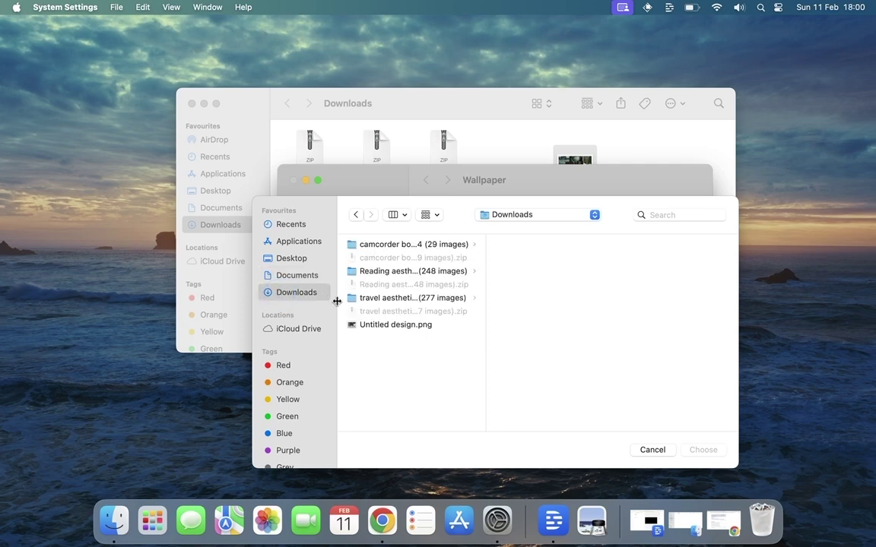
click(386, 326)
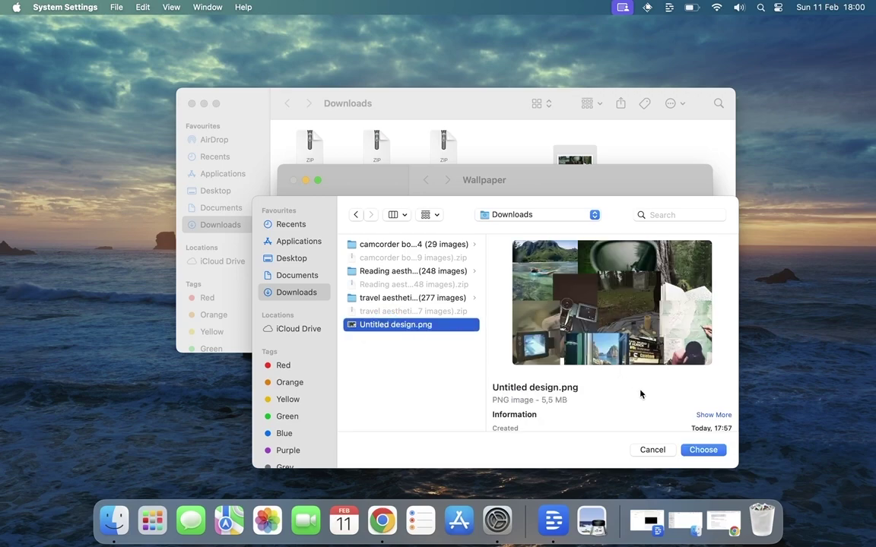
click(700, 450)
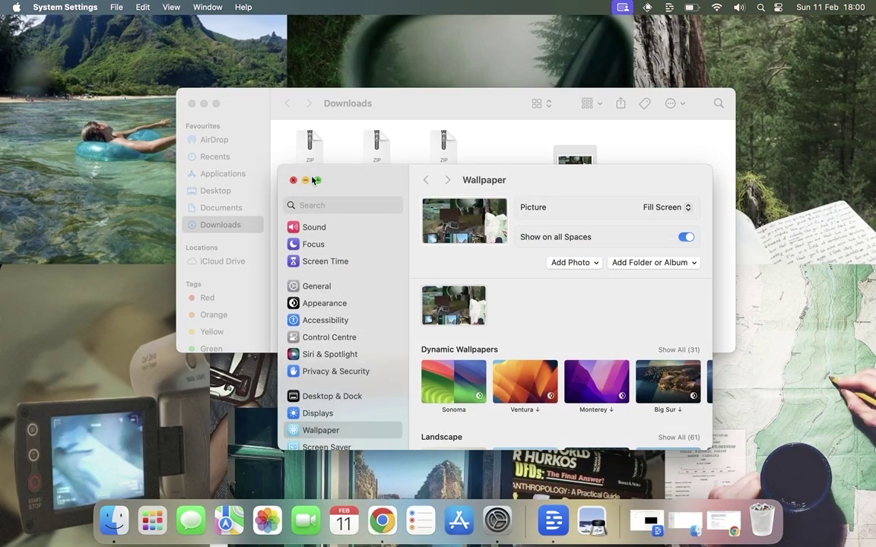
click(306, 180)
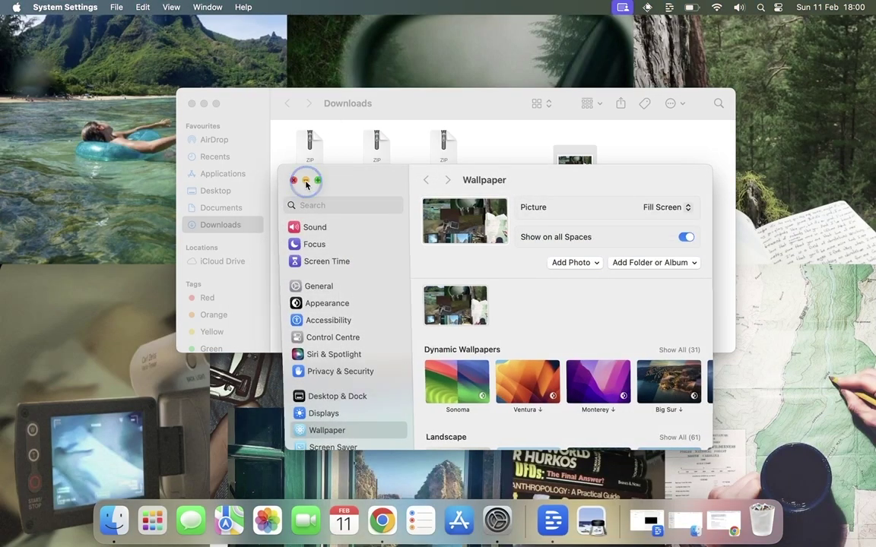
click(205, 109)
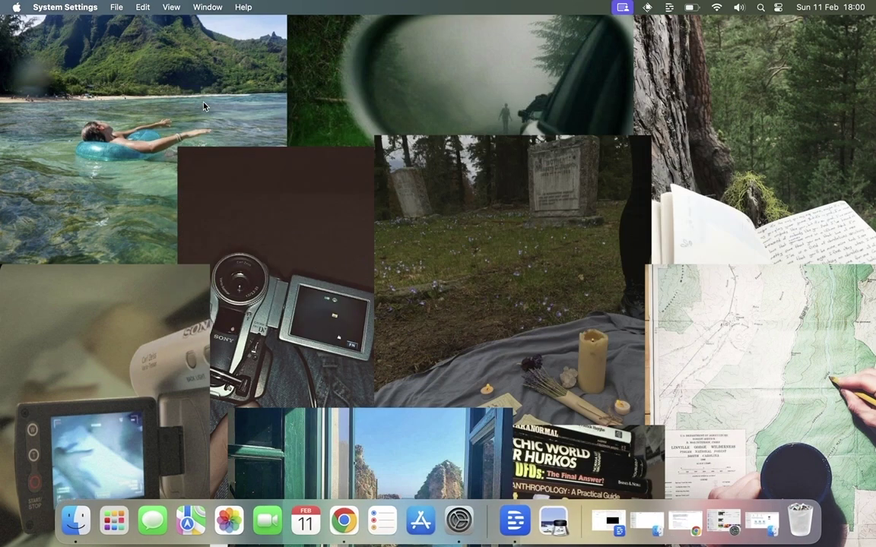